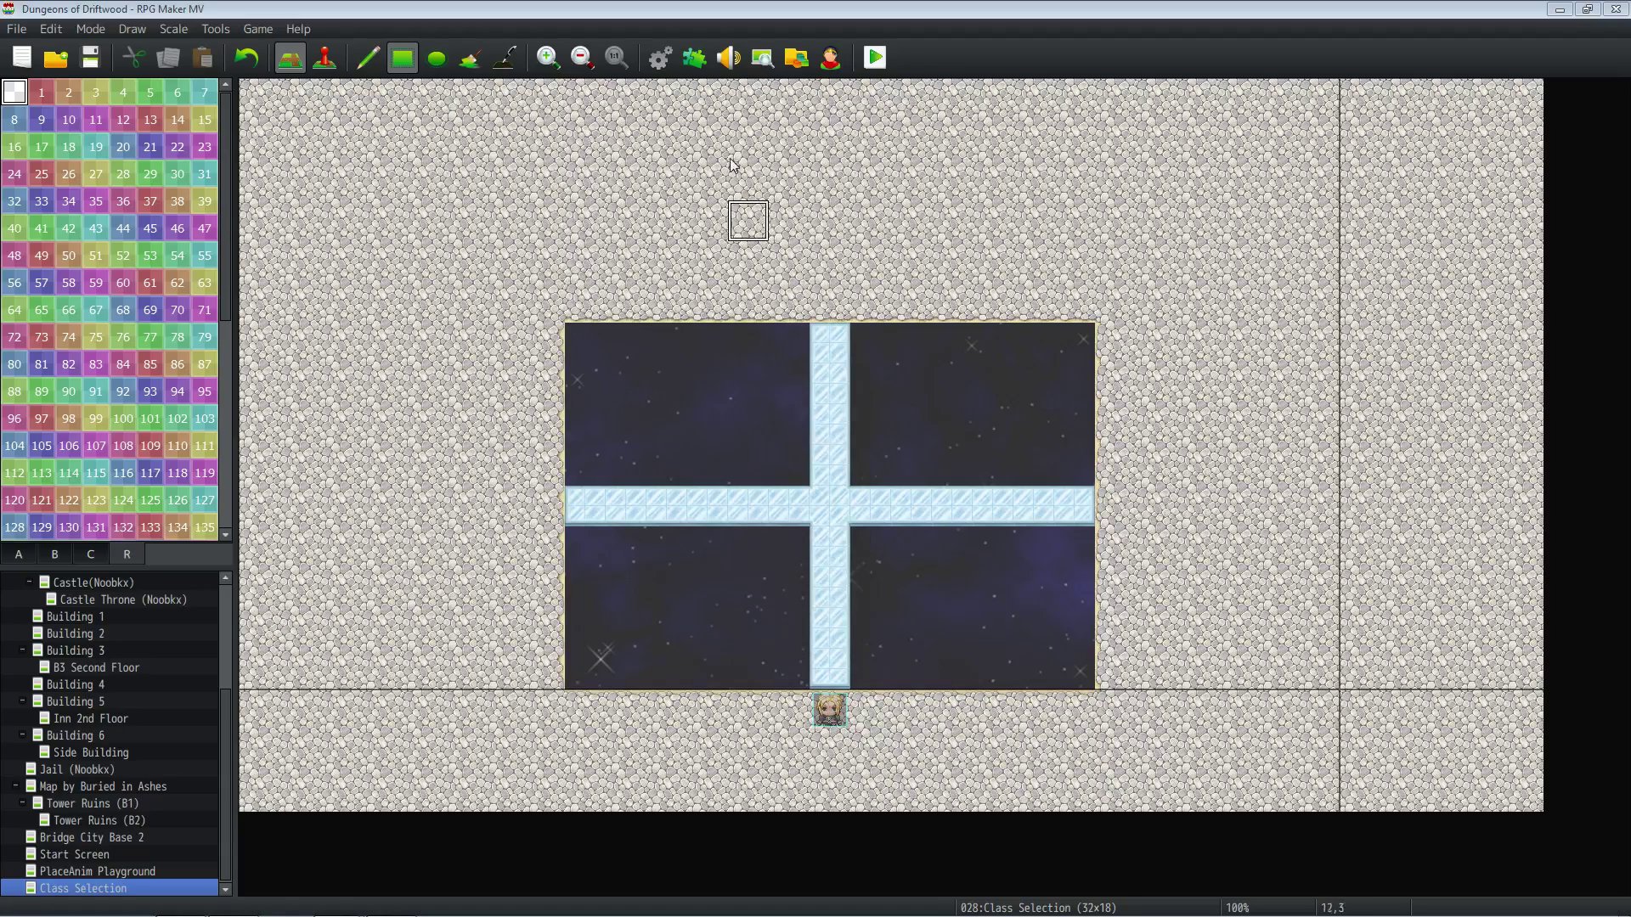
- Open the Plugin Manager over the Class Selection map with F10
key("F10")
- Open YEP_RegionRestrictions' parameters and check Player Restrict is 85
left_click_drag(1133, 271, 1135, 575)
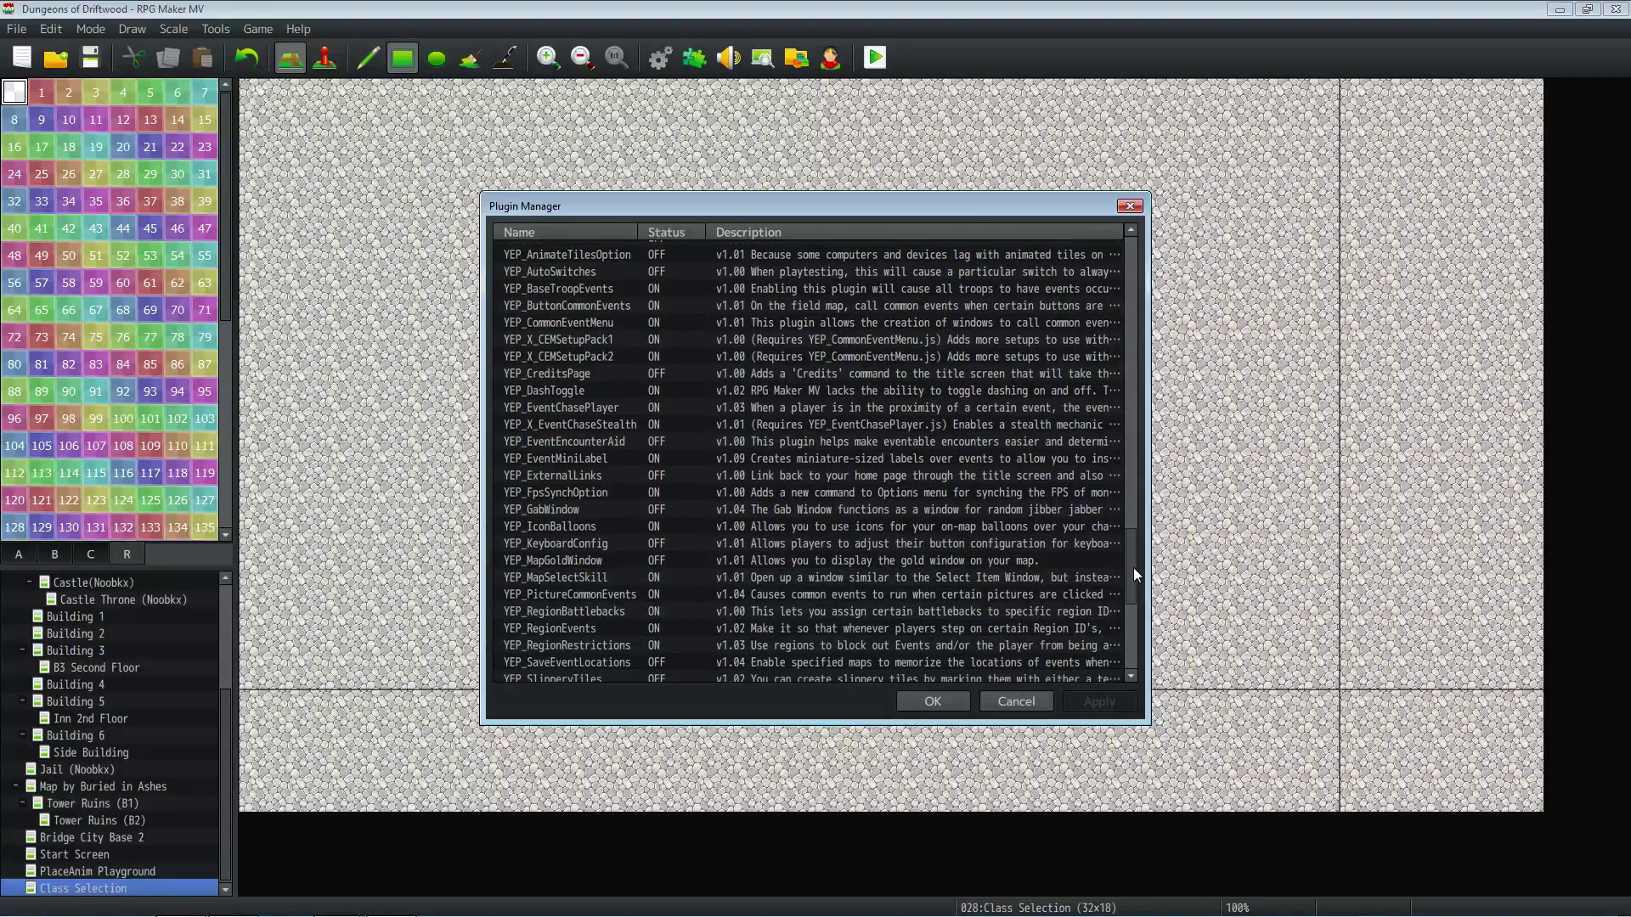
left_click(608, 644)
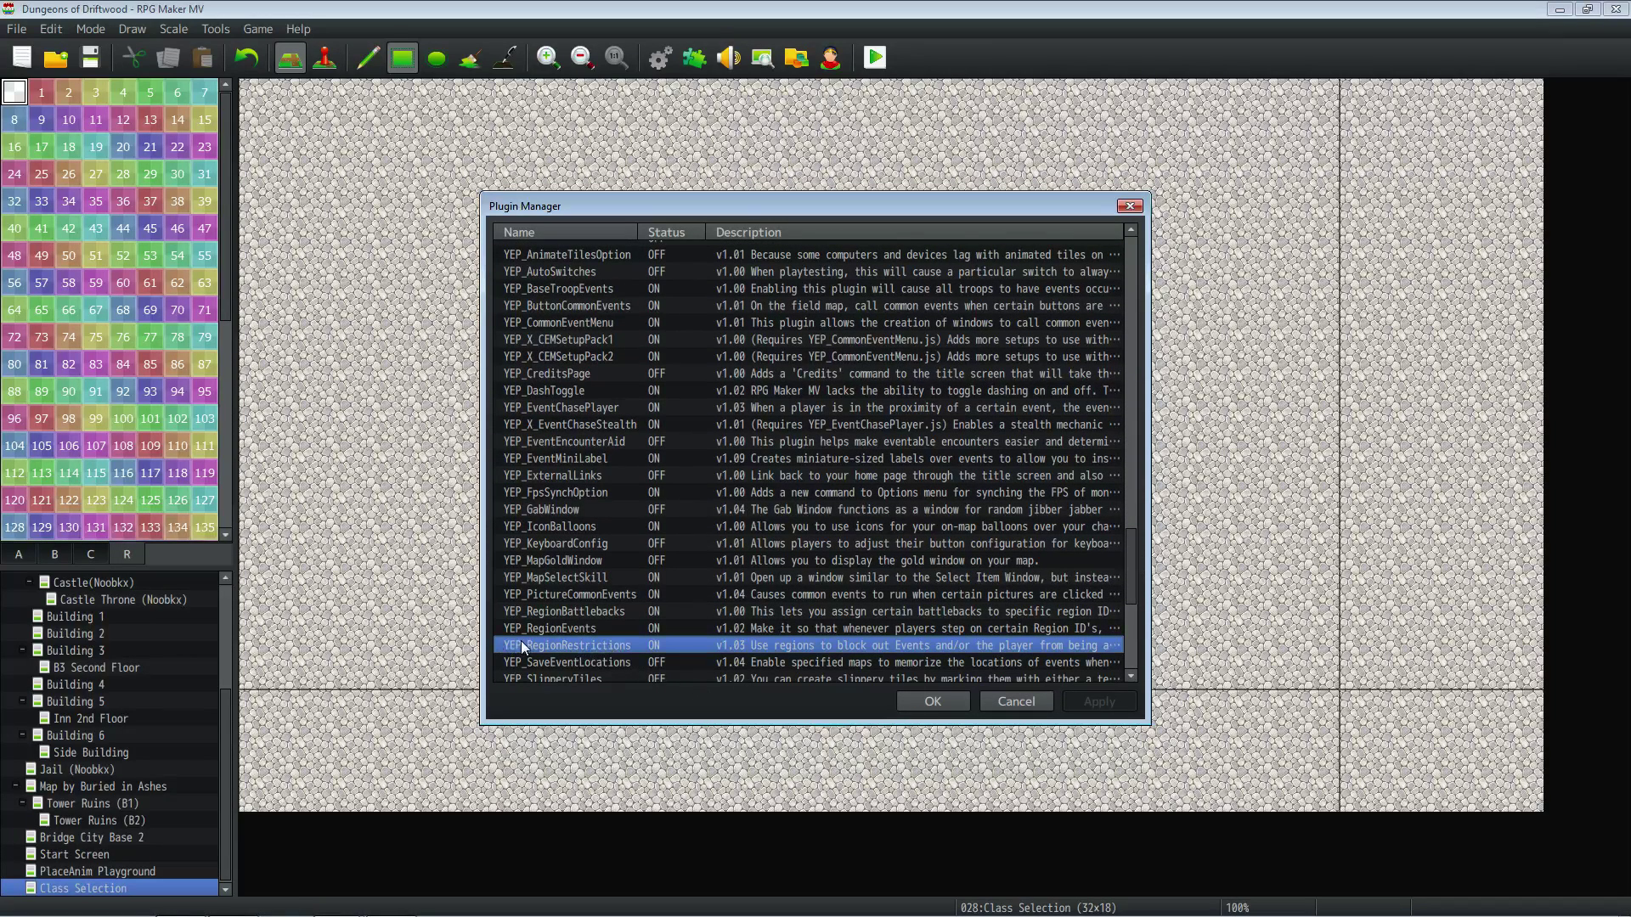
double_click(568, 647)
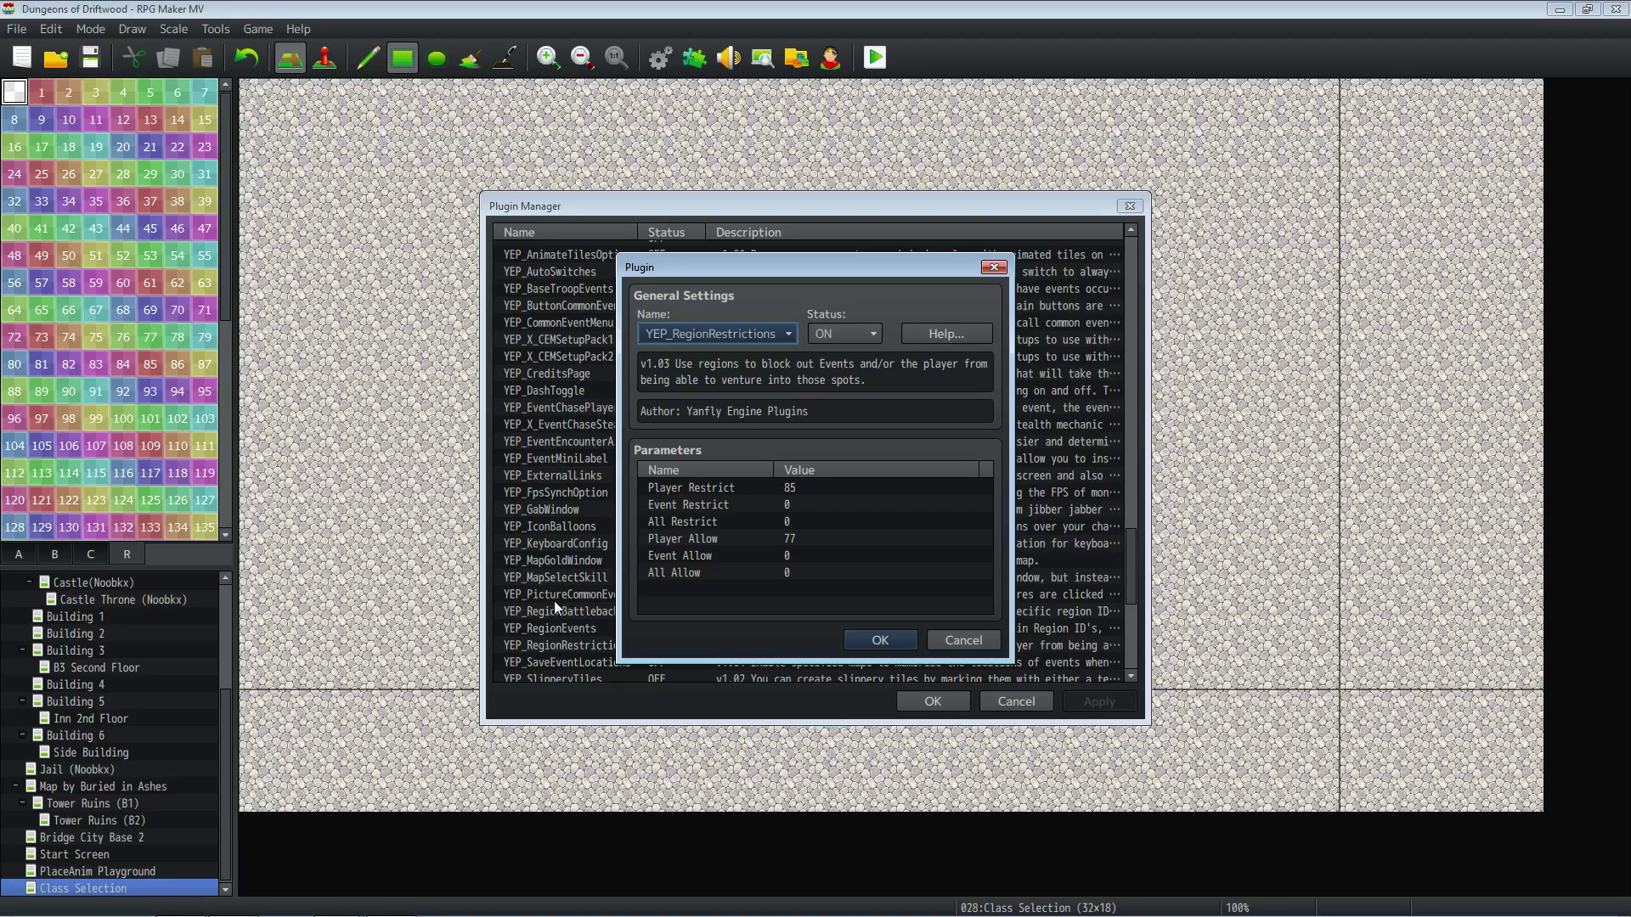
left_click(752, 488)
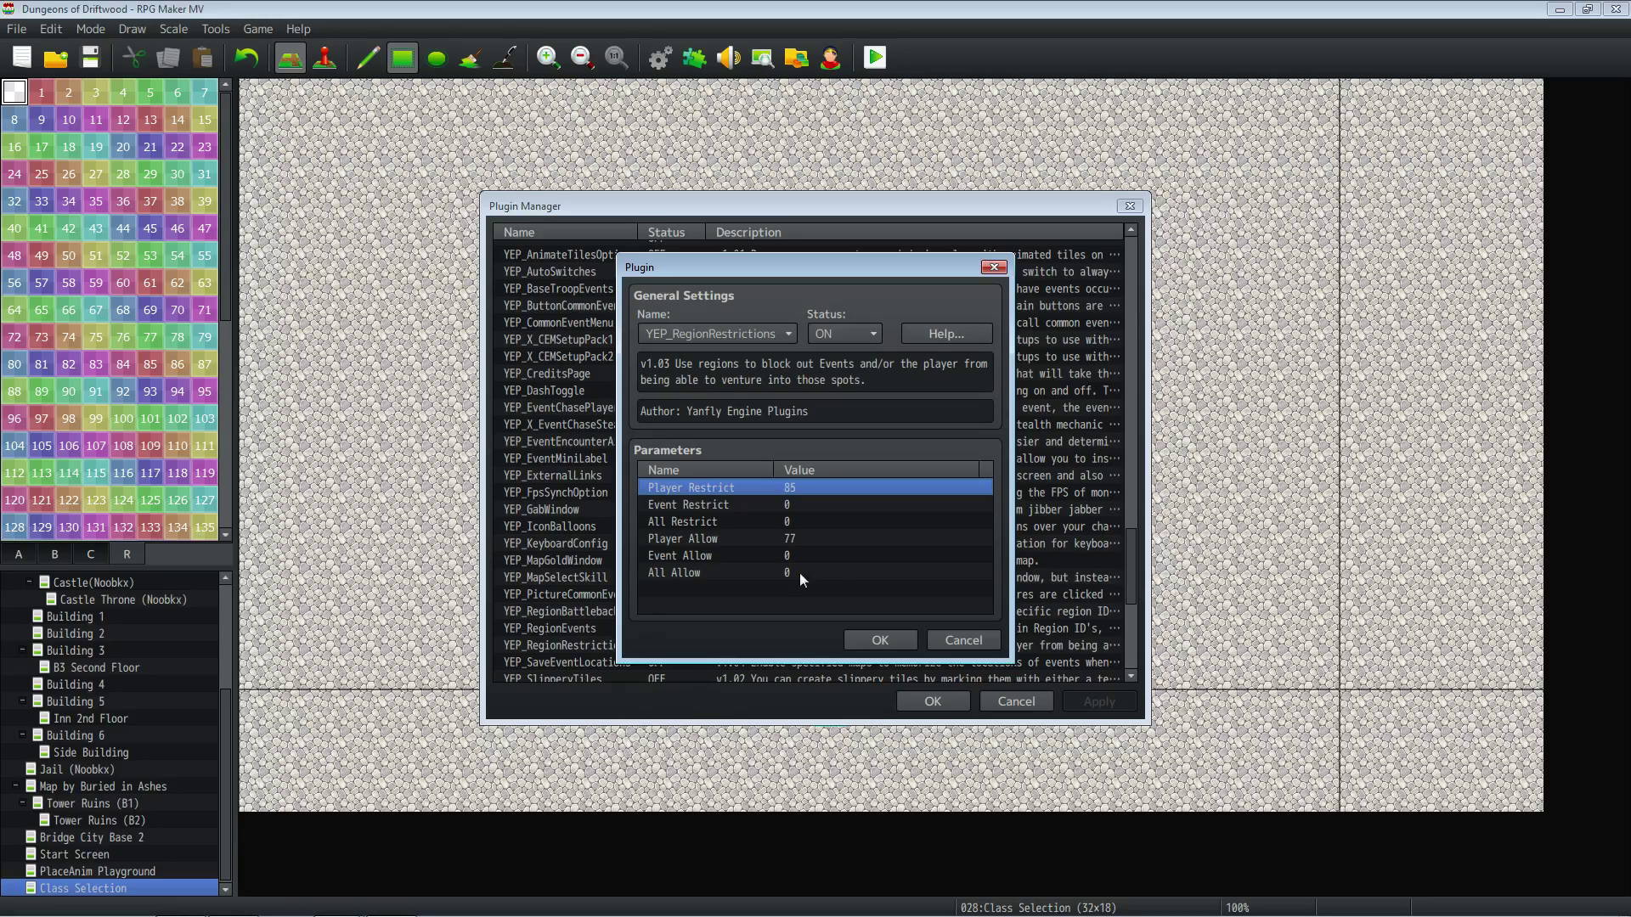
- Review the Player Restrict 85, Player Allow 77, Event Restrict and All Restrict parameters
left_click(807, 540)
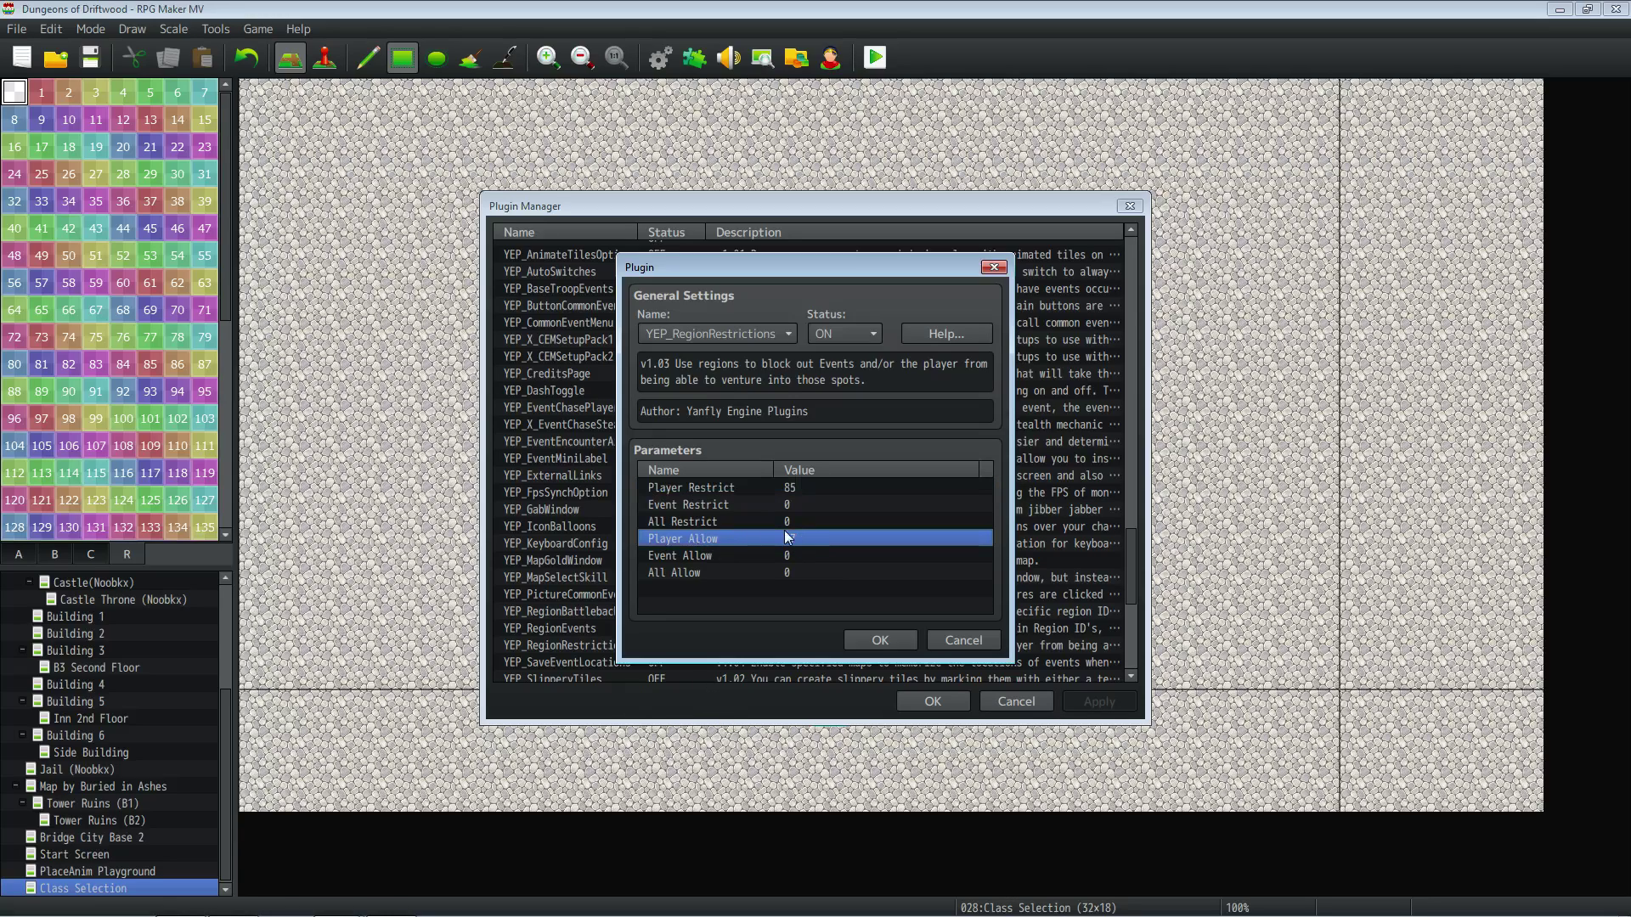
left_click(800, 486)
left_click(790, 540)
left_click(802, 490)
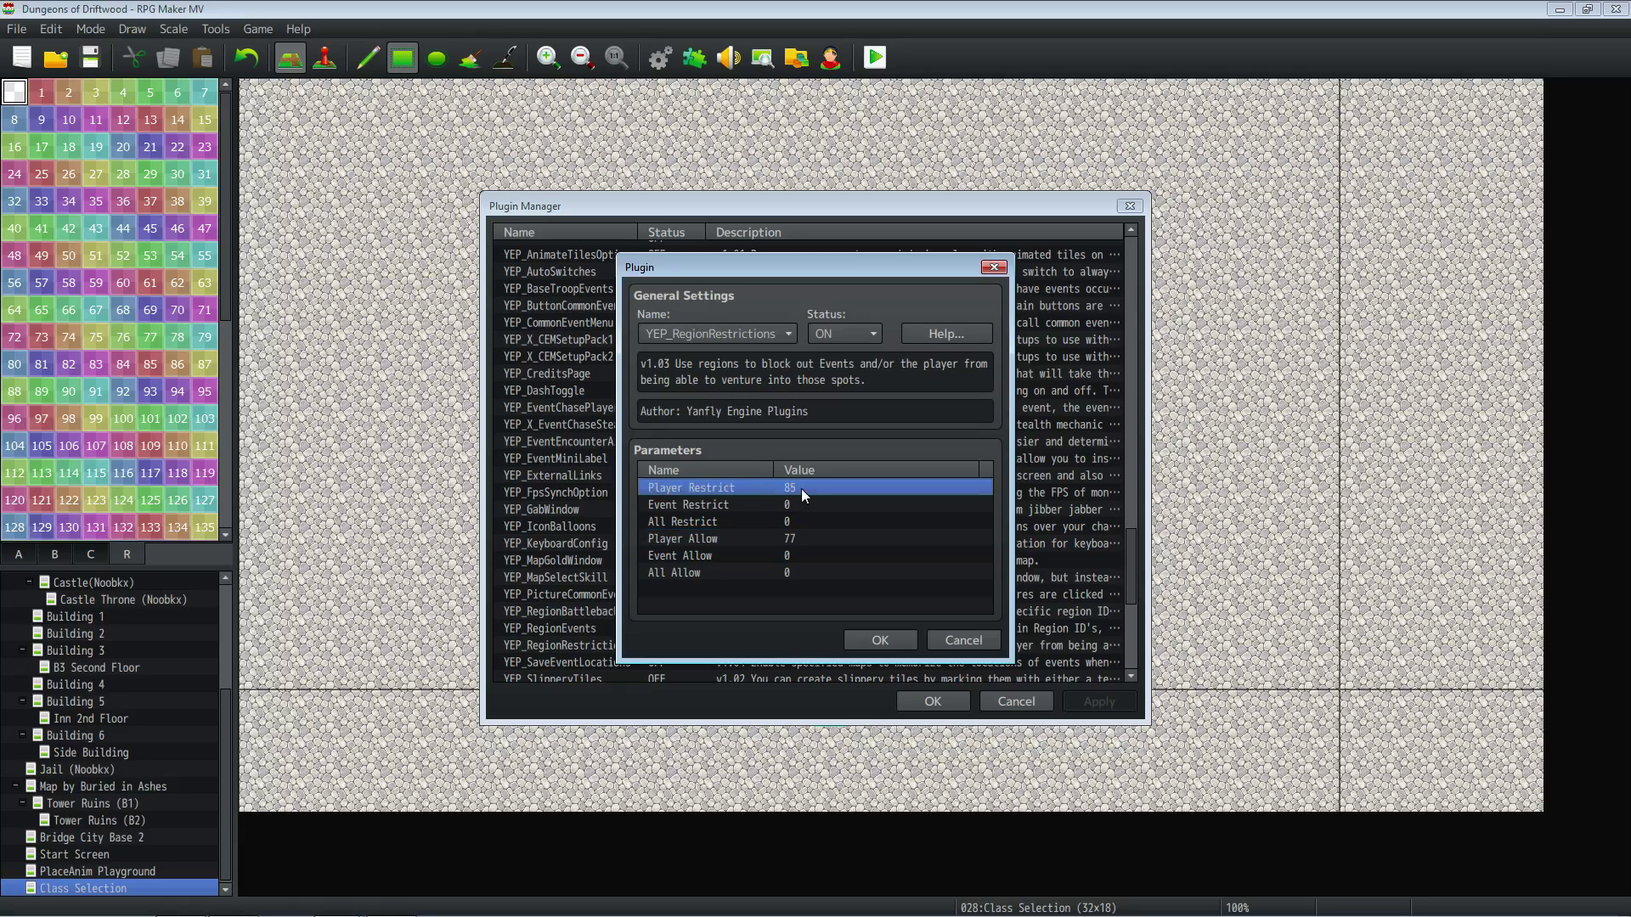
left_click(748, 539)
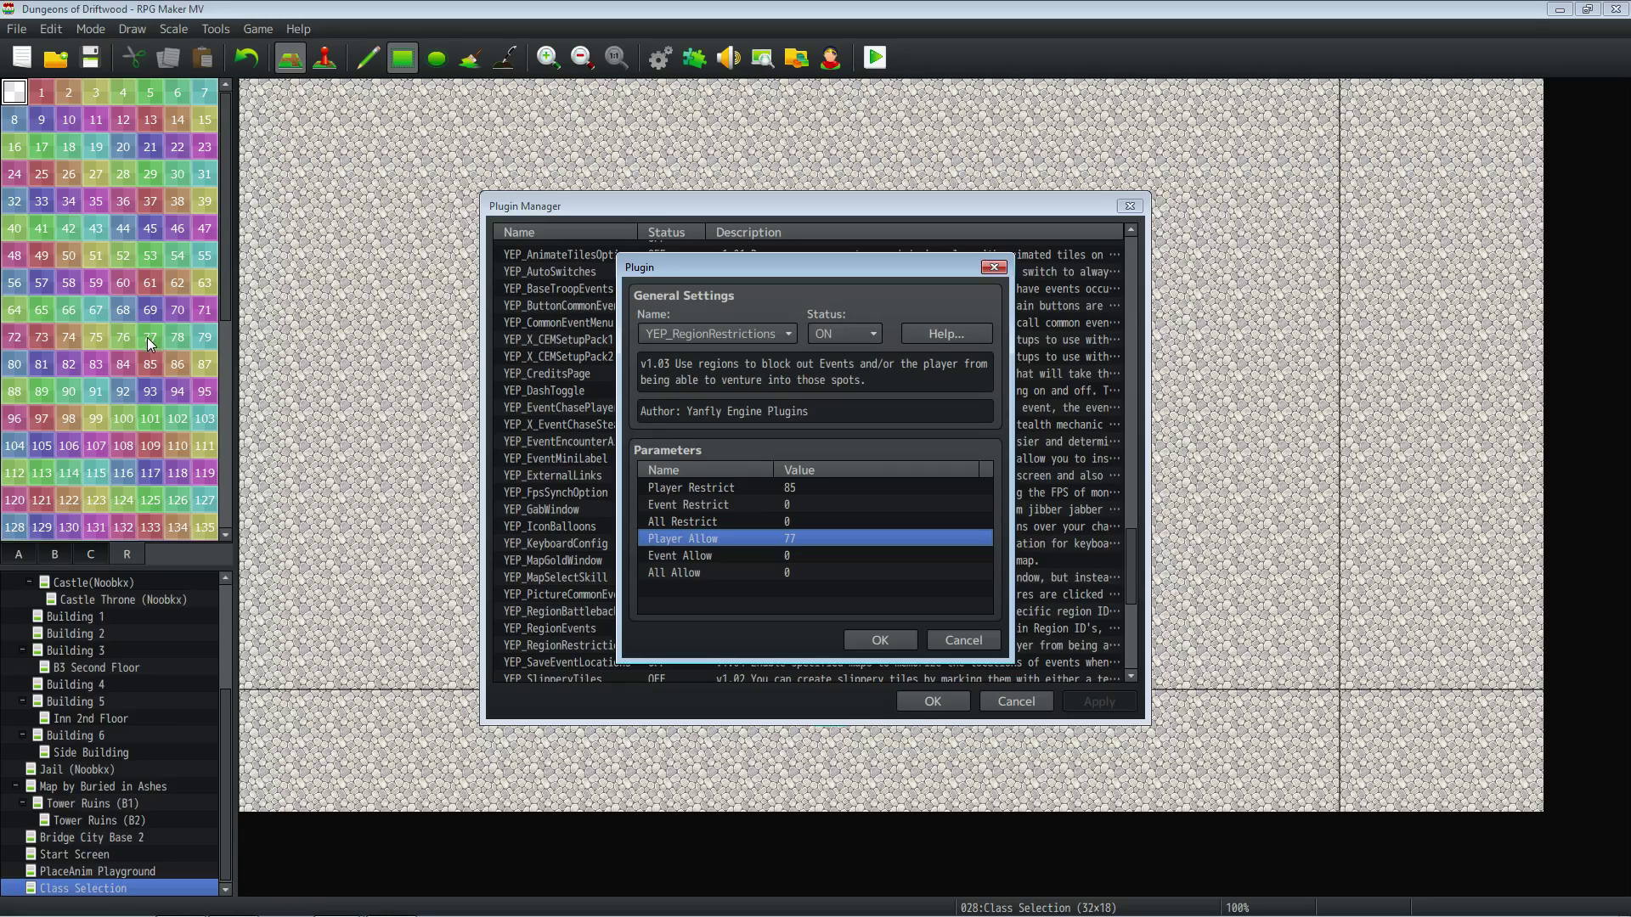
left_click(740, 507)
left_click(736, 521)
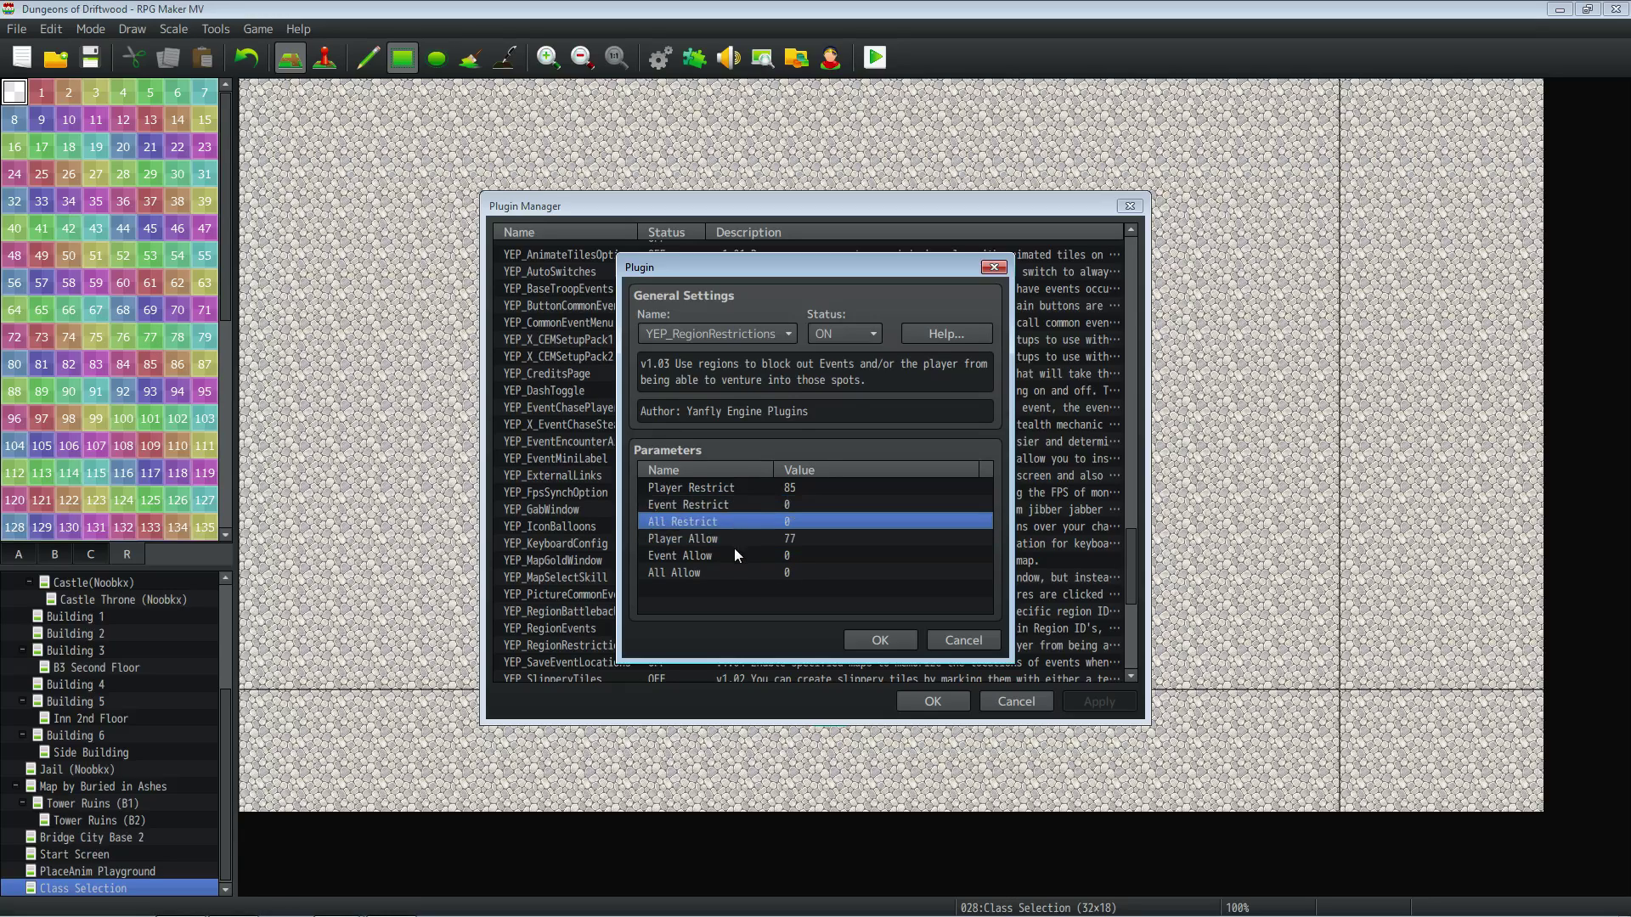
- Read through the YEP_RegionRestrictions help text and recheck All Restrict
left_click(935, 335)
left_click_drag(1043, 353, 1027, 606)
left_click(996, 630)
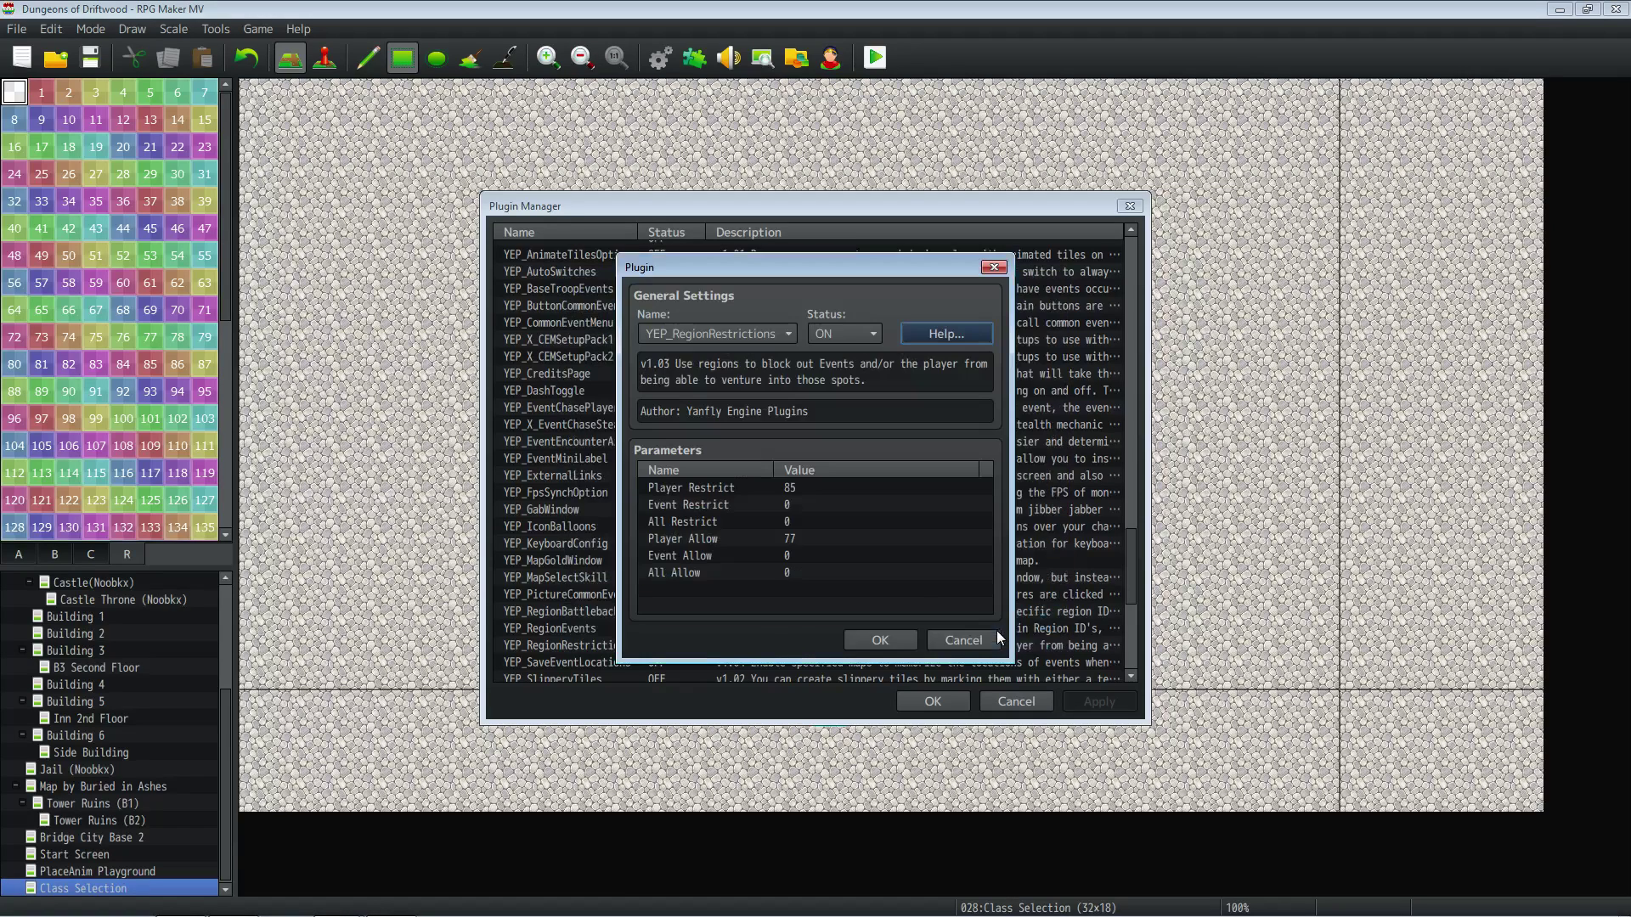
left_click(720, 521)
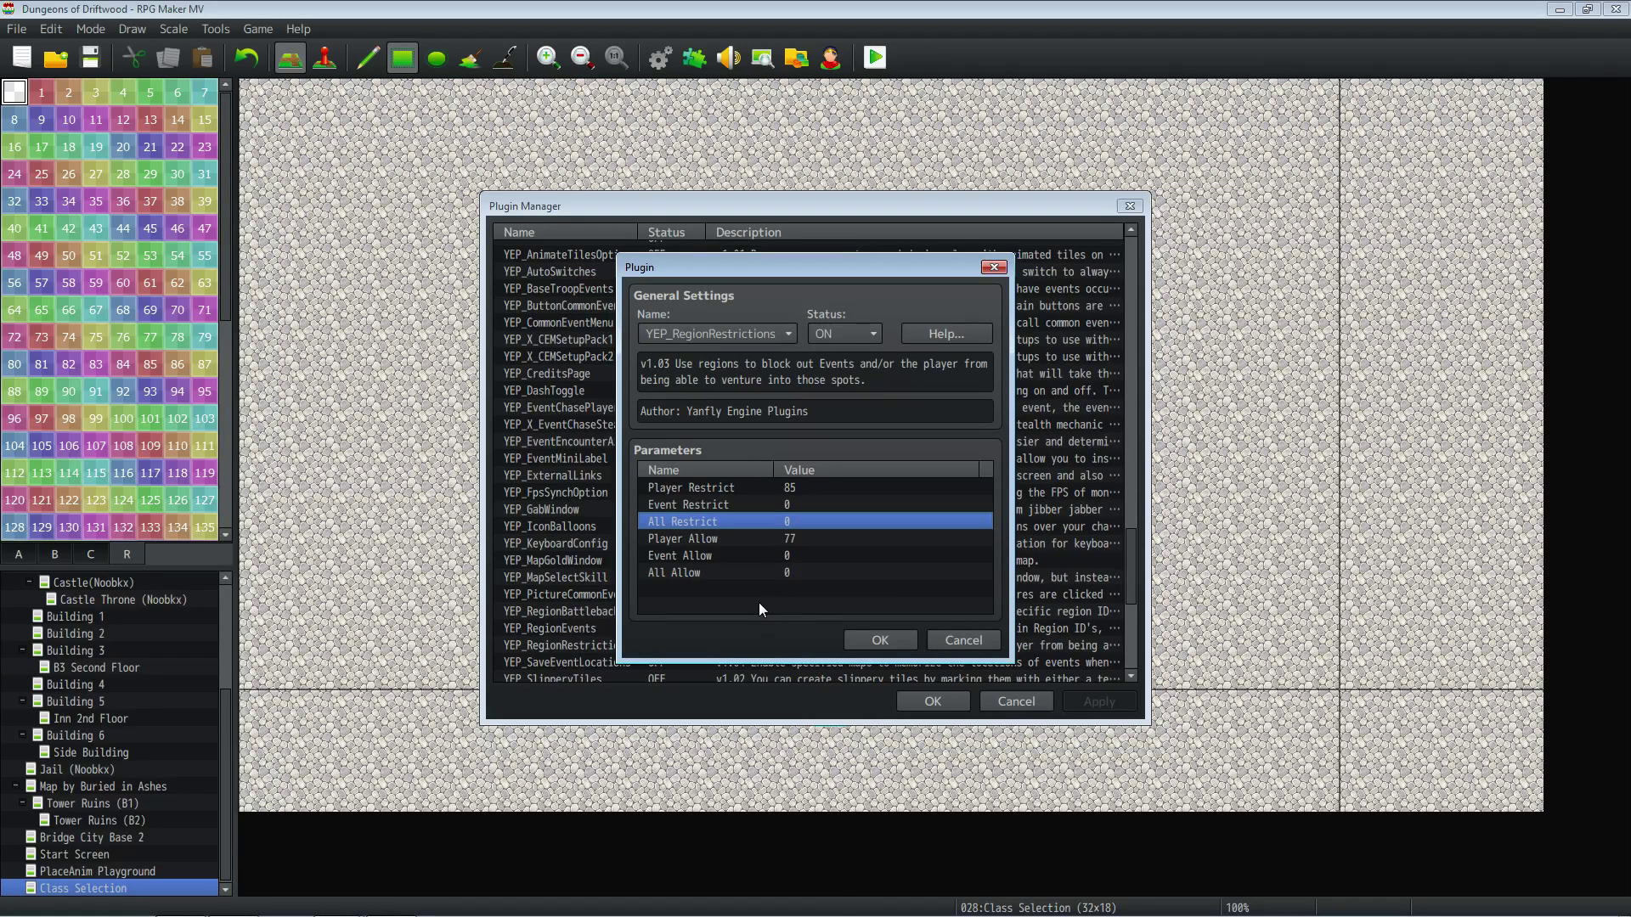
- Confirm the plugin settings with OK in both dialogs and select region 85
left_click(871, 640)
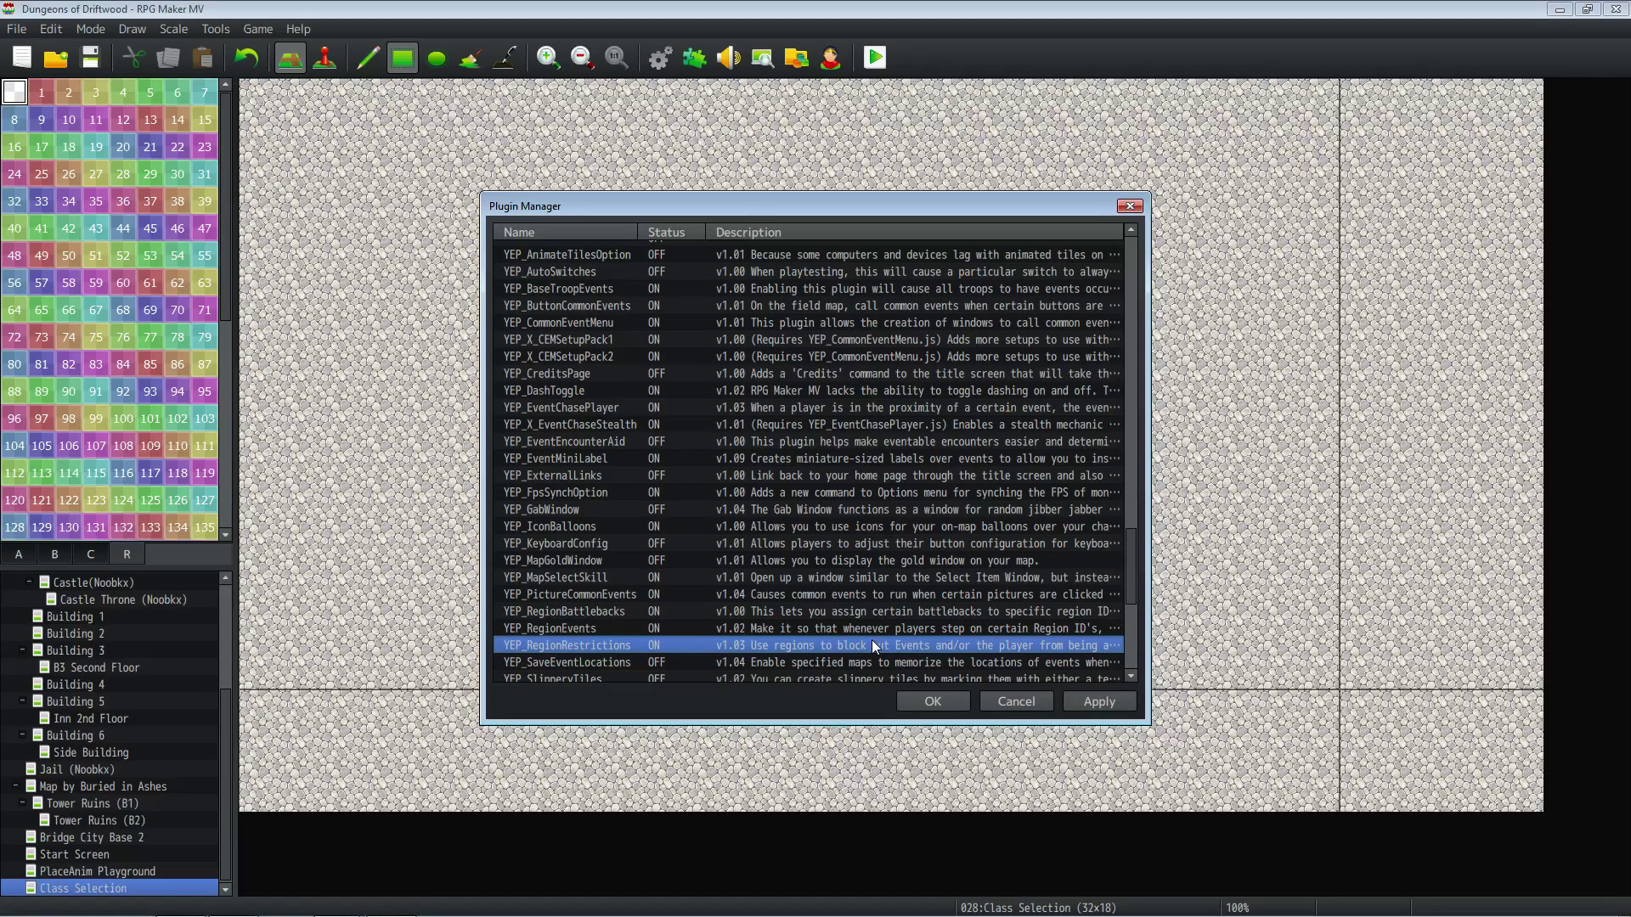
left_click(928, 706)
left_click(153, 366)
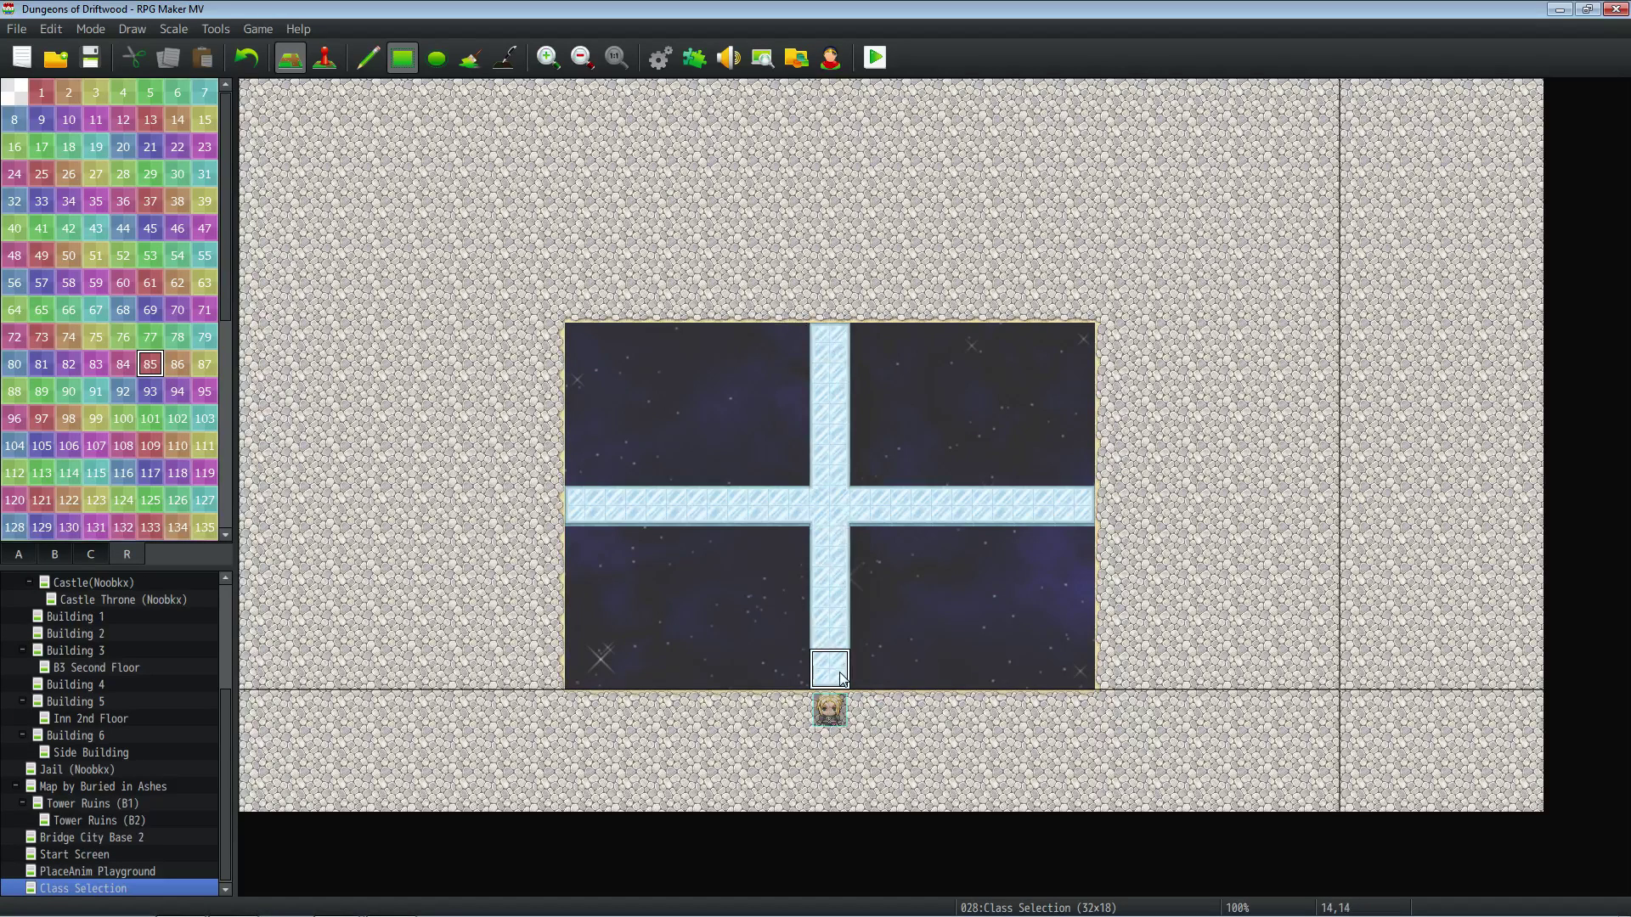
left_click(150, 337)
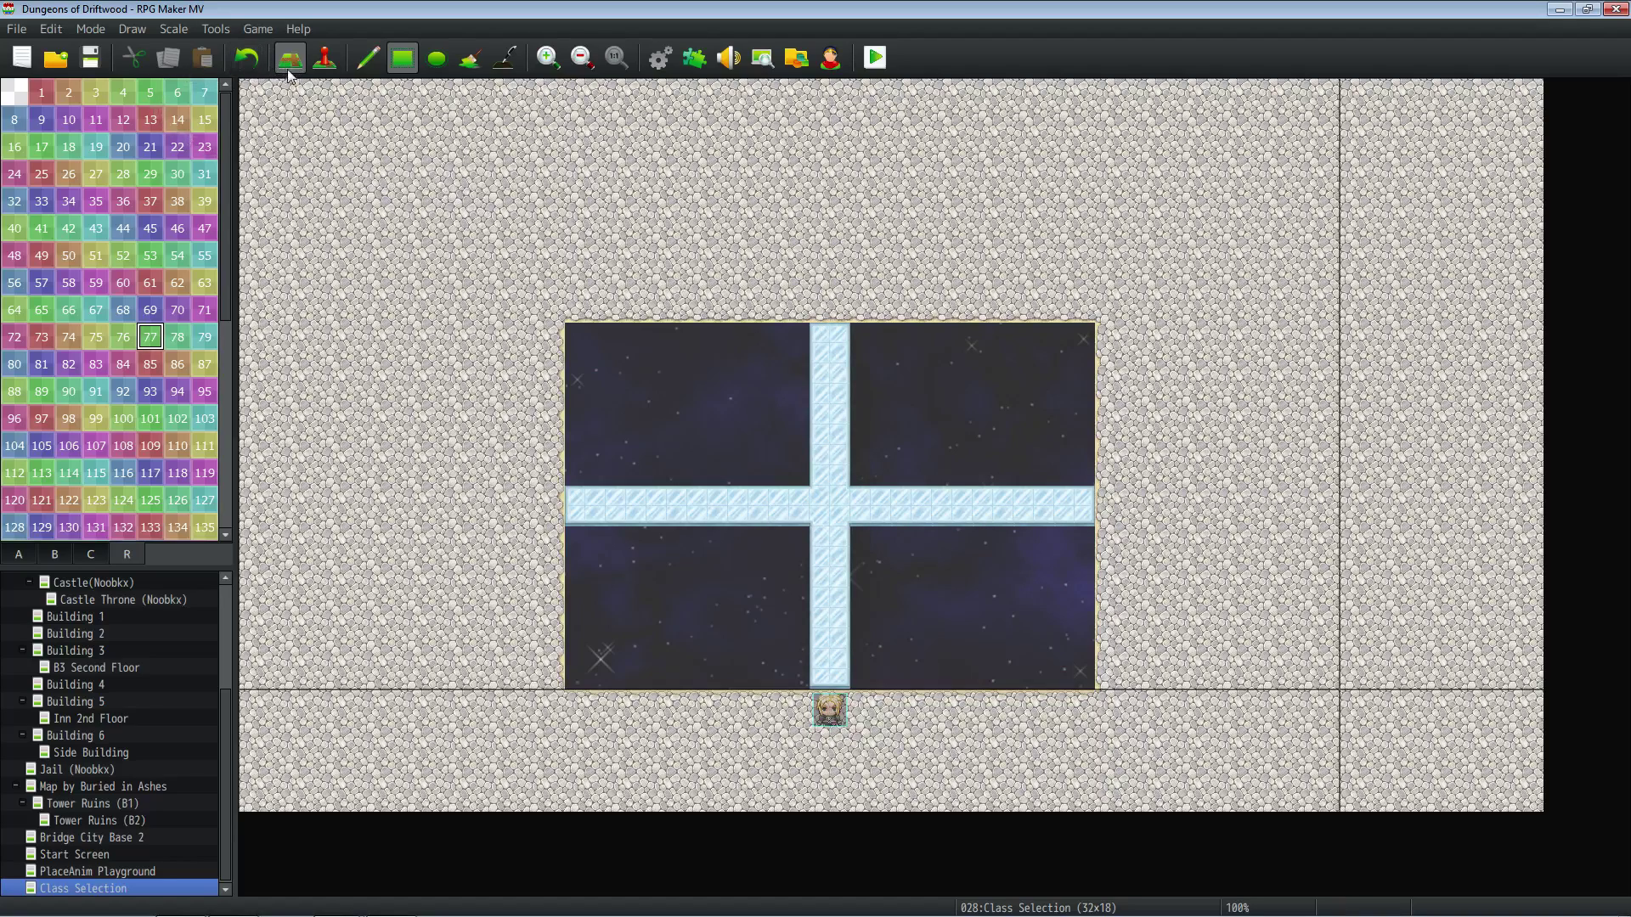
left_click(21, 554)
- Paint starry void over the ice cross and both side stone strips out to the map edges
left_click_drag(789, 341, 953, 673)
left_click_drag(991, 504, 1049, 503)
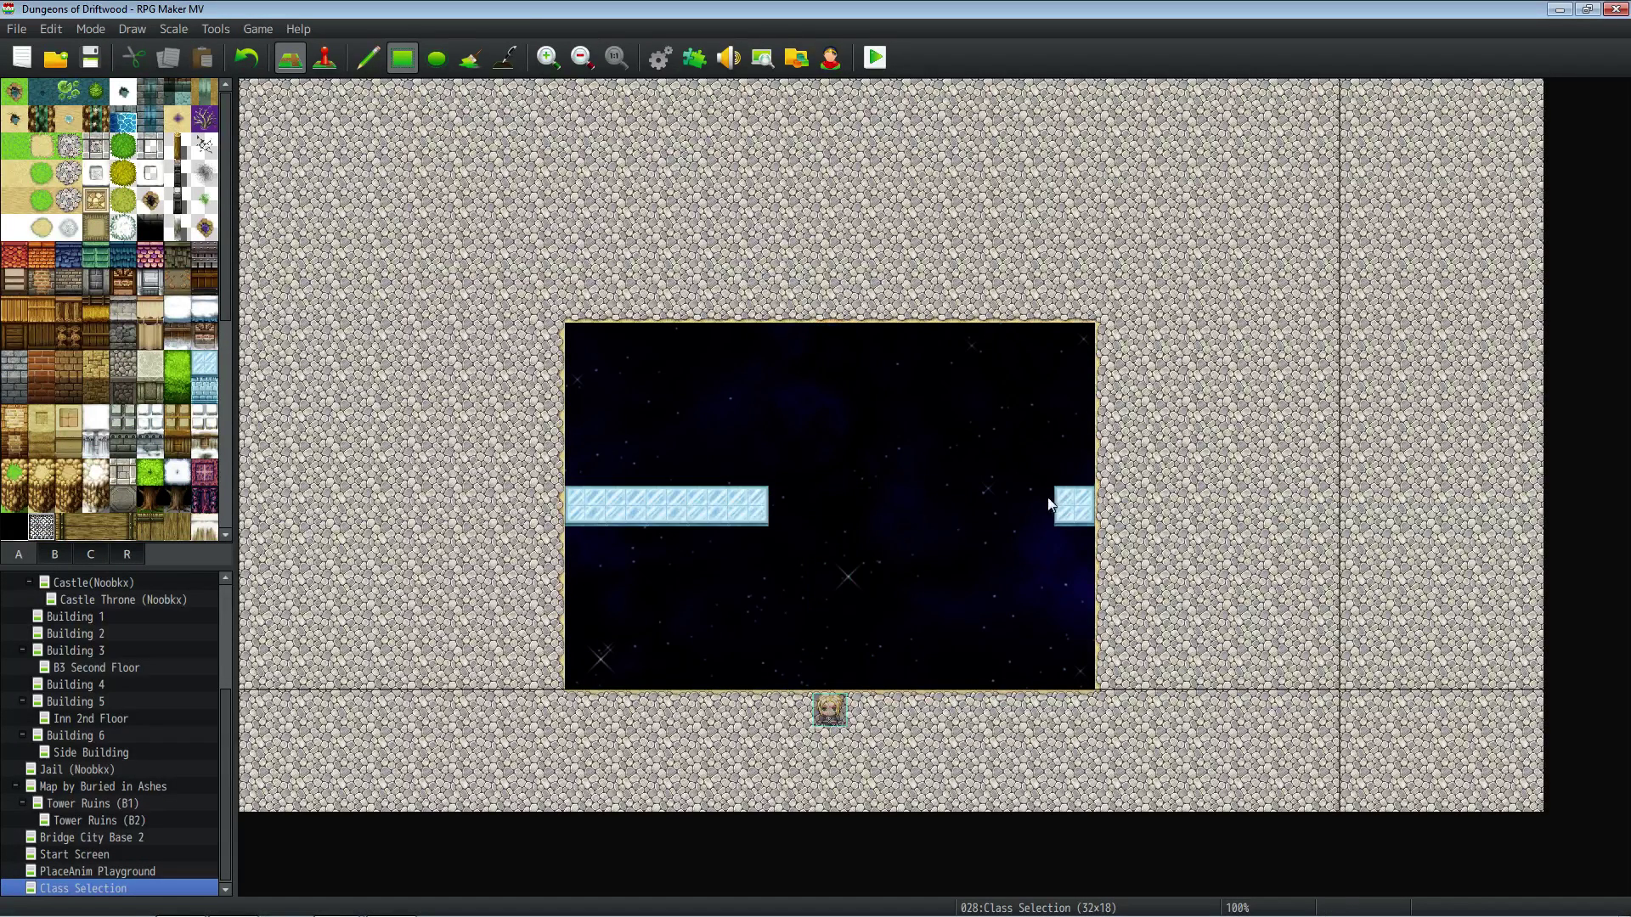
left_click(1073, 504)
left_click_drag(790, 506, 619, 497)
left_click_drag(548, 439, 250, 496)
mouse_move(1113, 425)
left_mouse_down()
mouse_move(1158, 508)
mouse_move(1541, 543)
left_mouse_up()
left_click_drag(1113, 590, 1540, 600)
left_click_drag(584, 556, 255, 583)
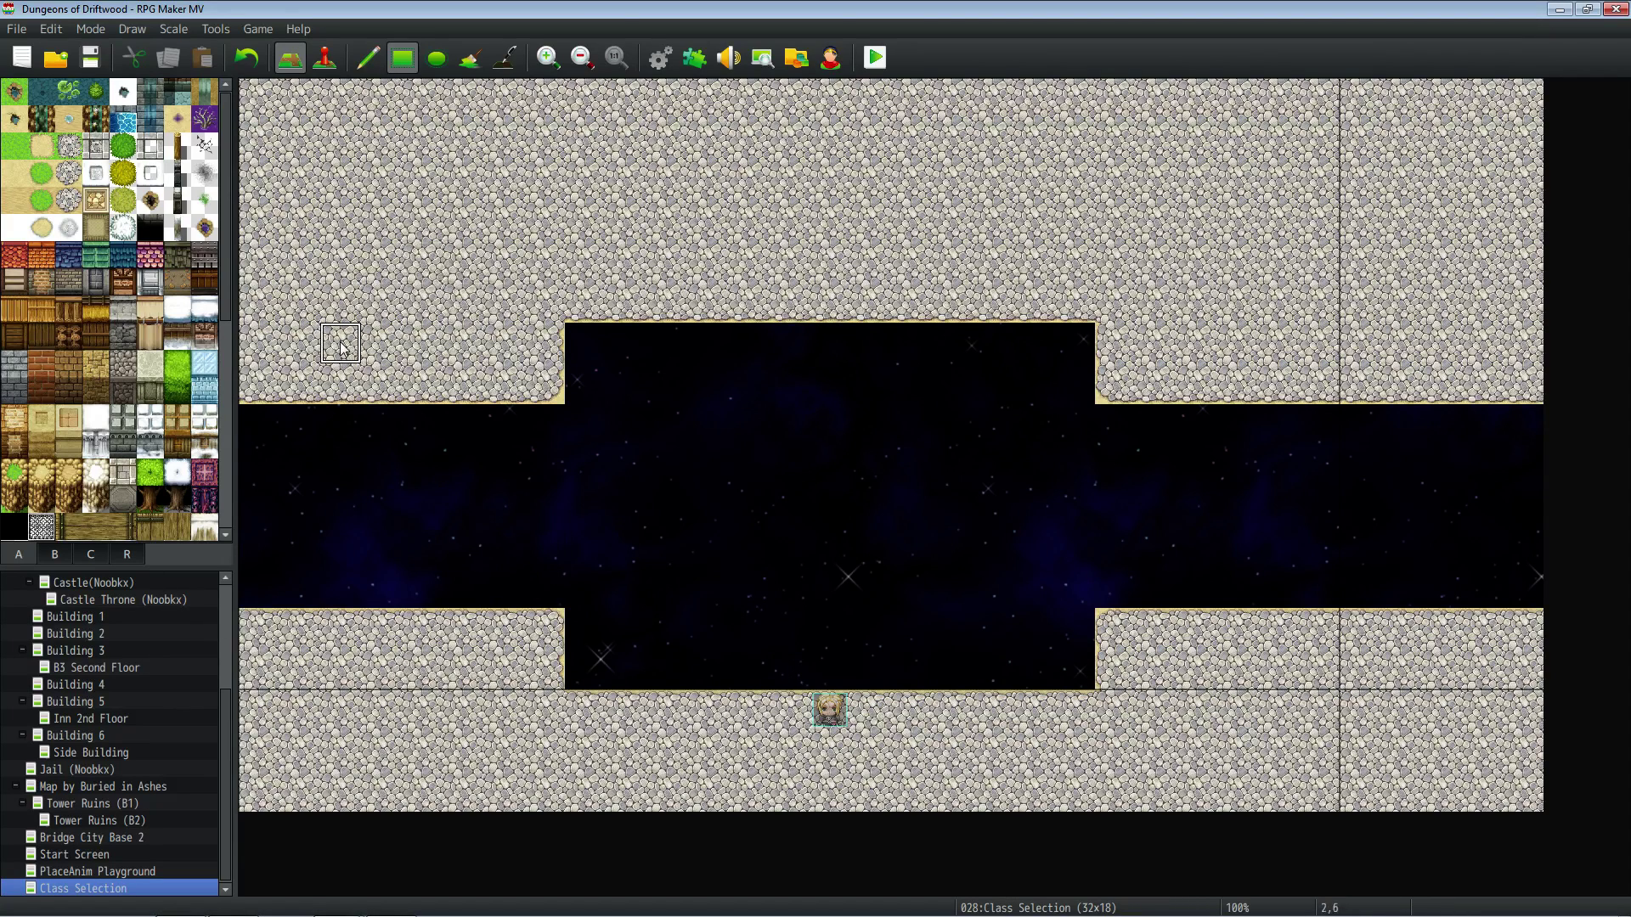
left_click(126, 554)
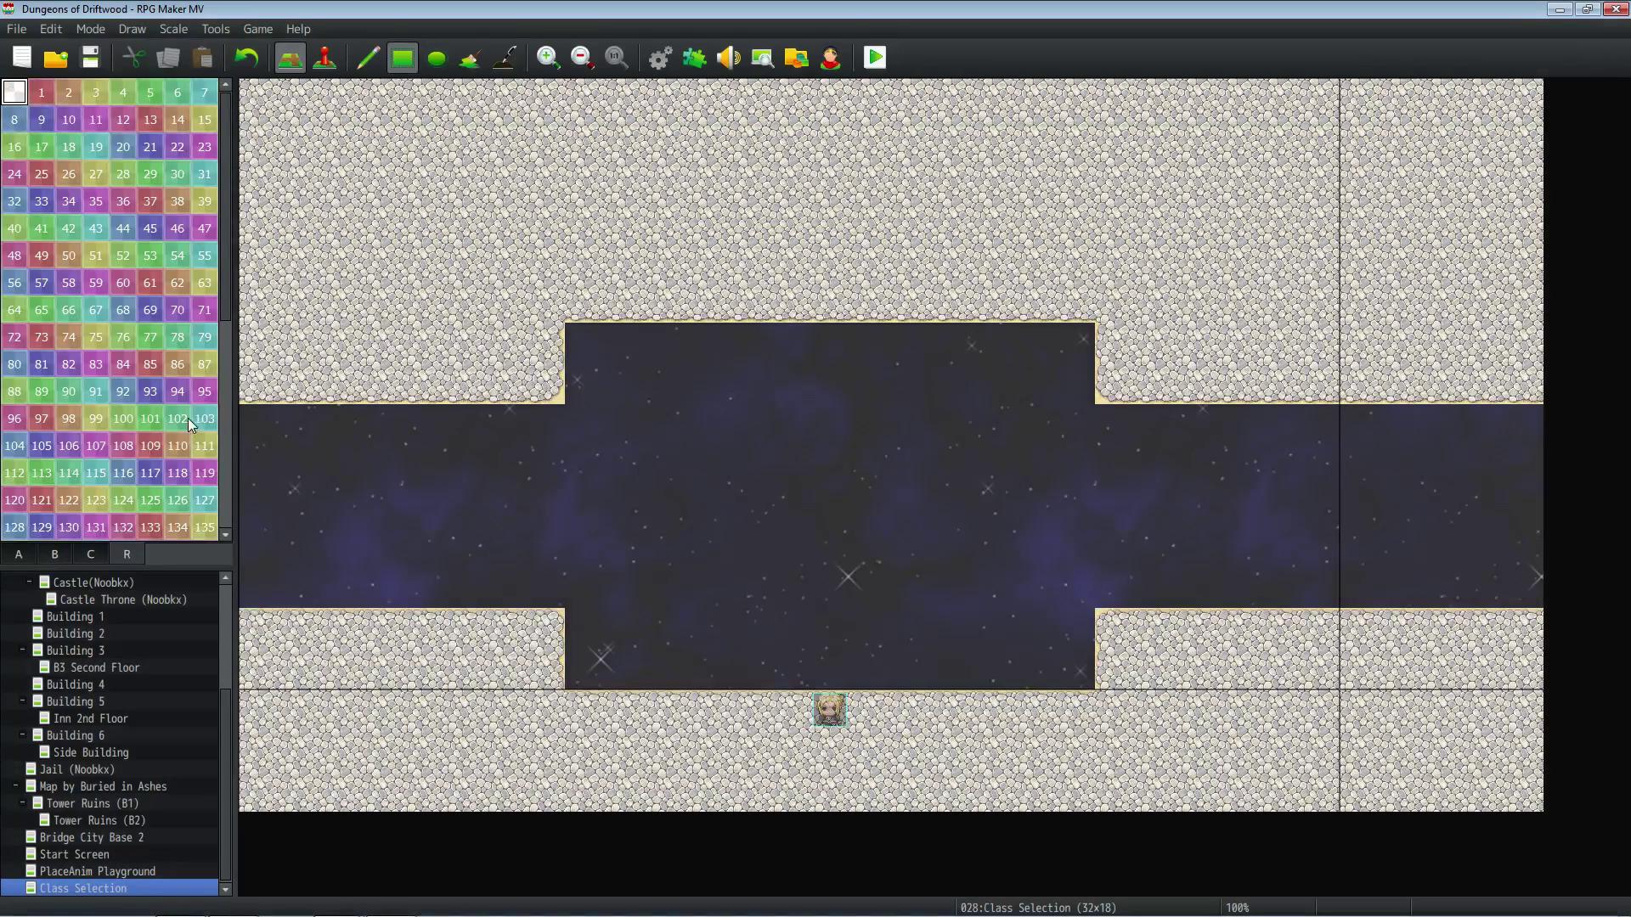
- Mark a vertical column of void tiles as region 77 and add region 85 floor tiles
left_click(150, 337)
left_click_drag(491, 383, 493, 594)
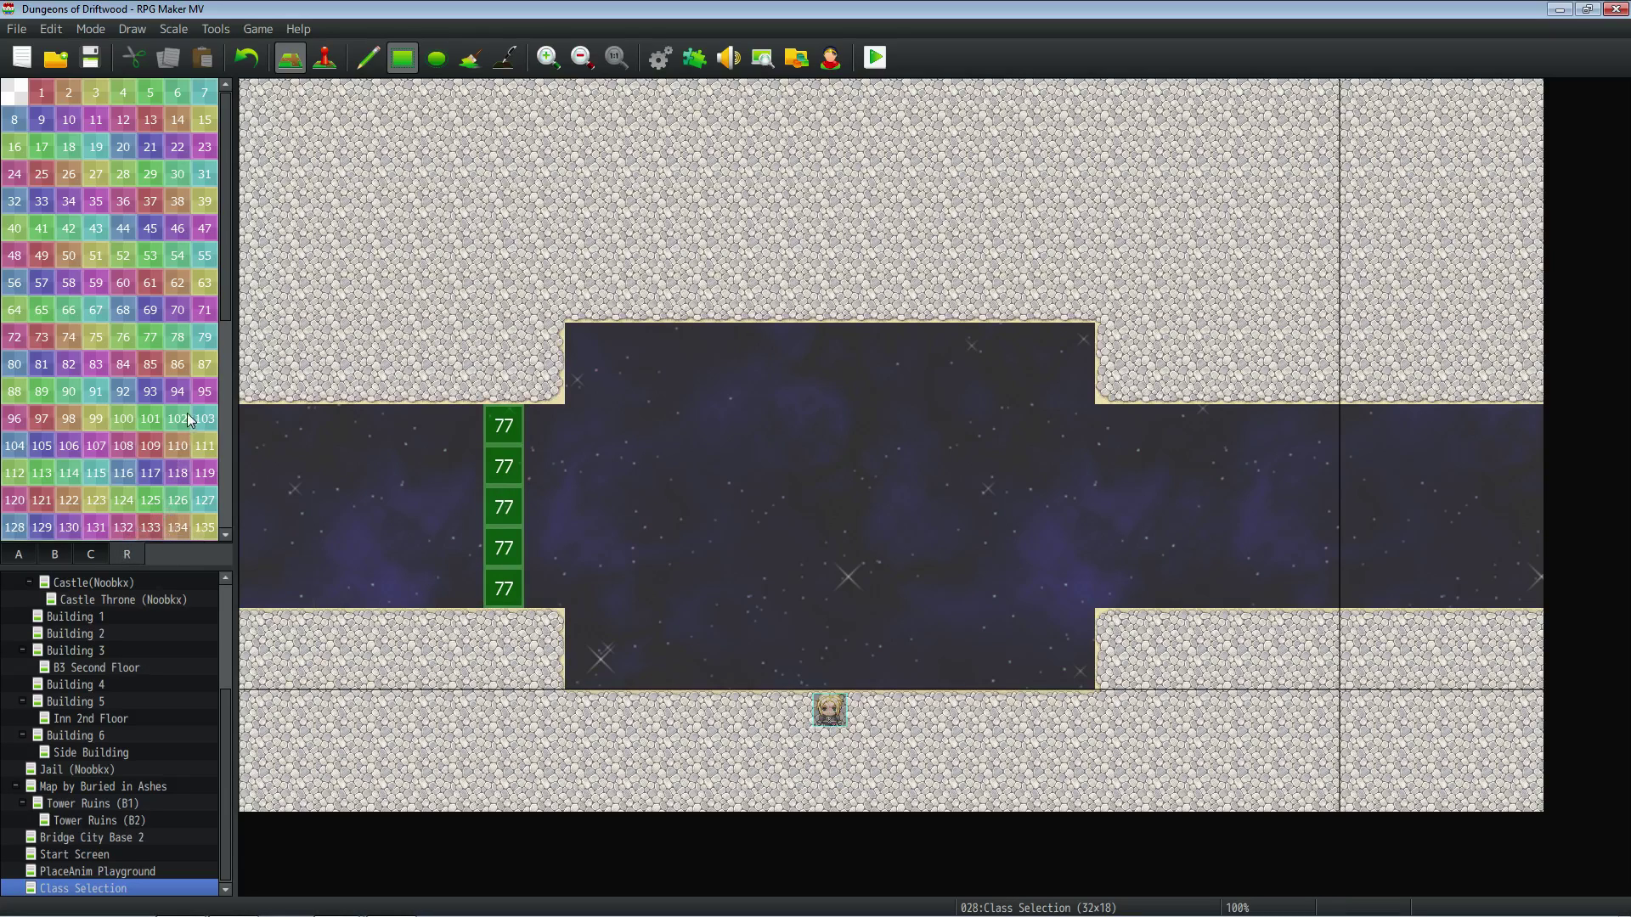
left_click(150, 364)
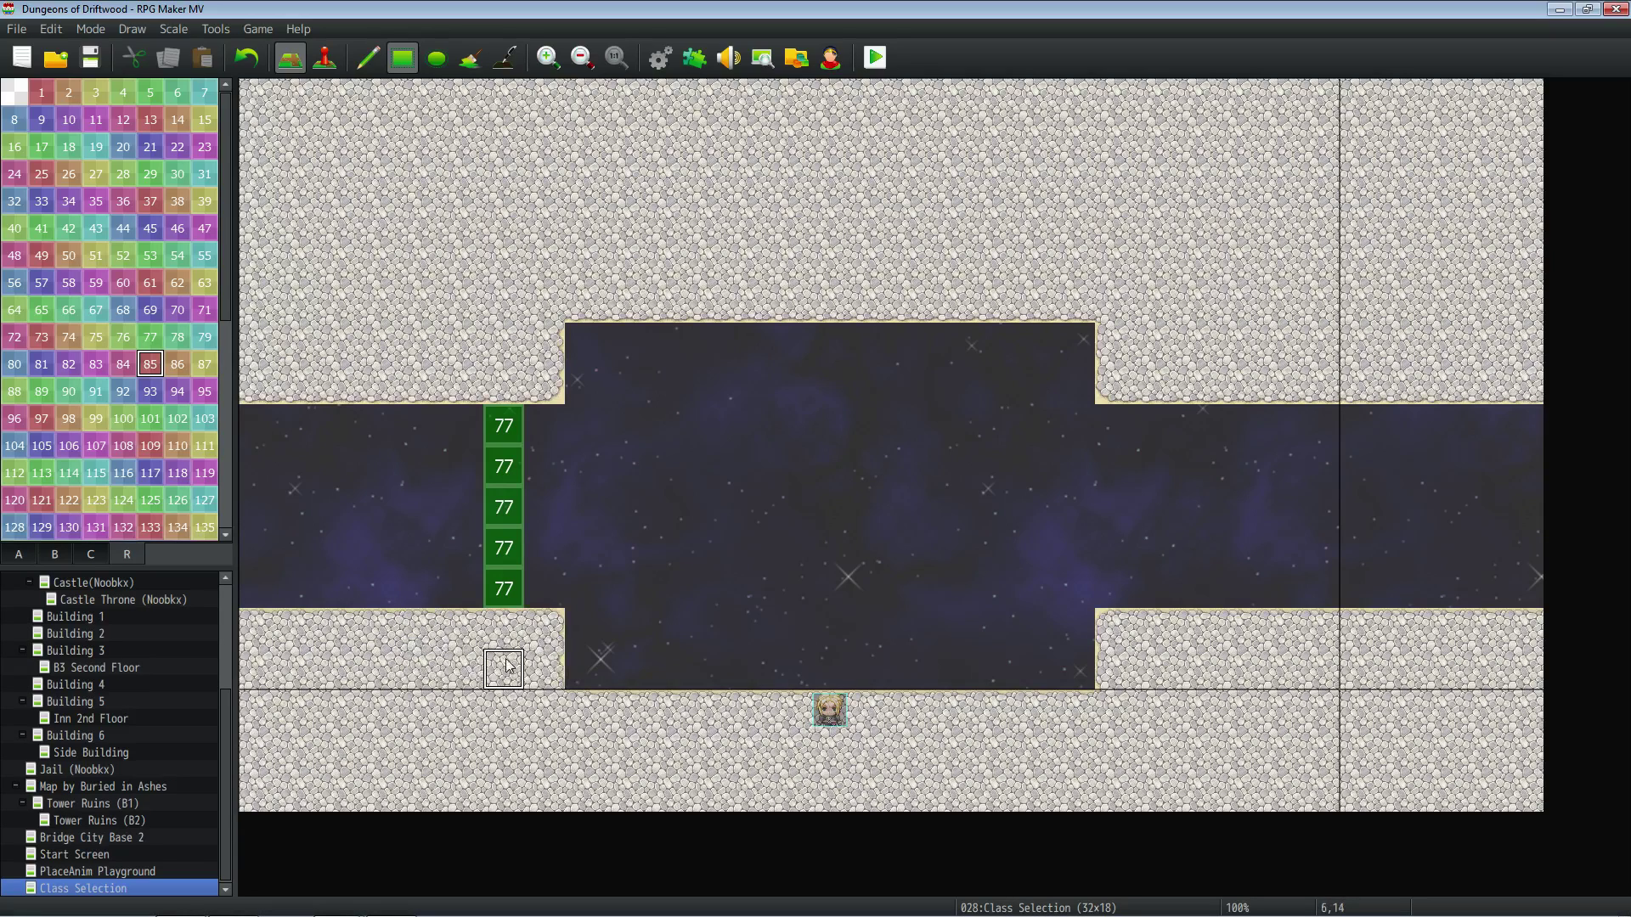
mouse_move(466, 647)
left_mouse_down()
mouse_move(465, 686)
mouse_move(509, 720)
mouse_move(552, 722)
left_mouse_up()
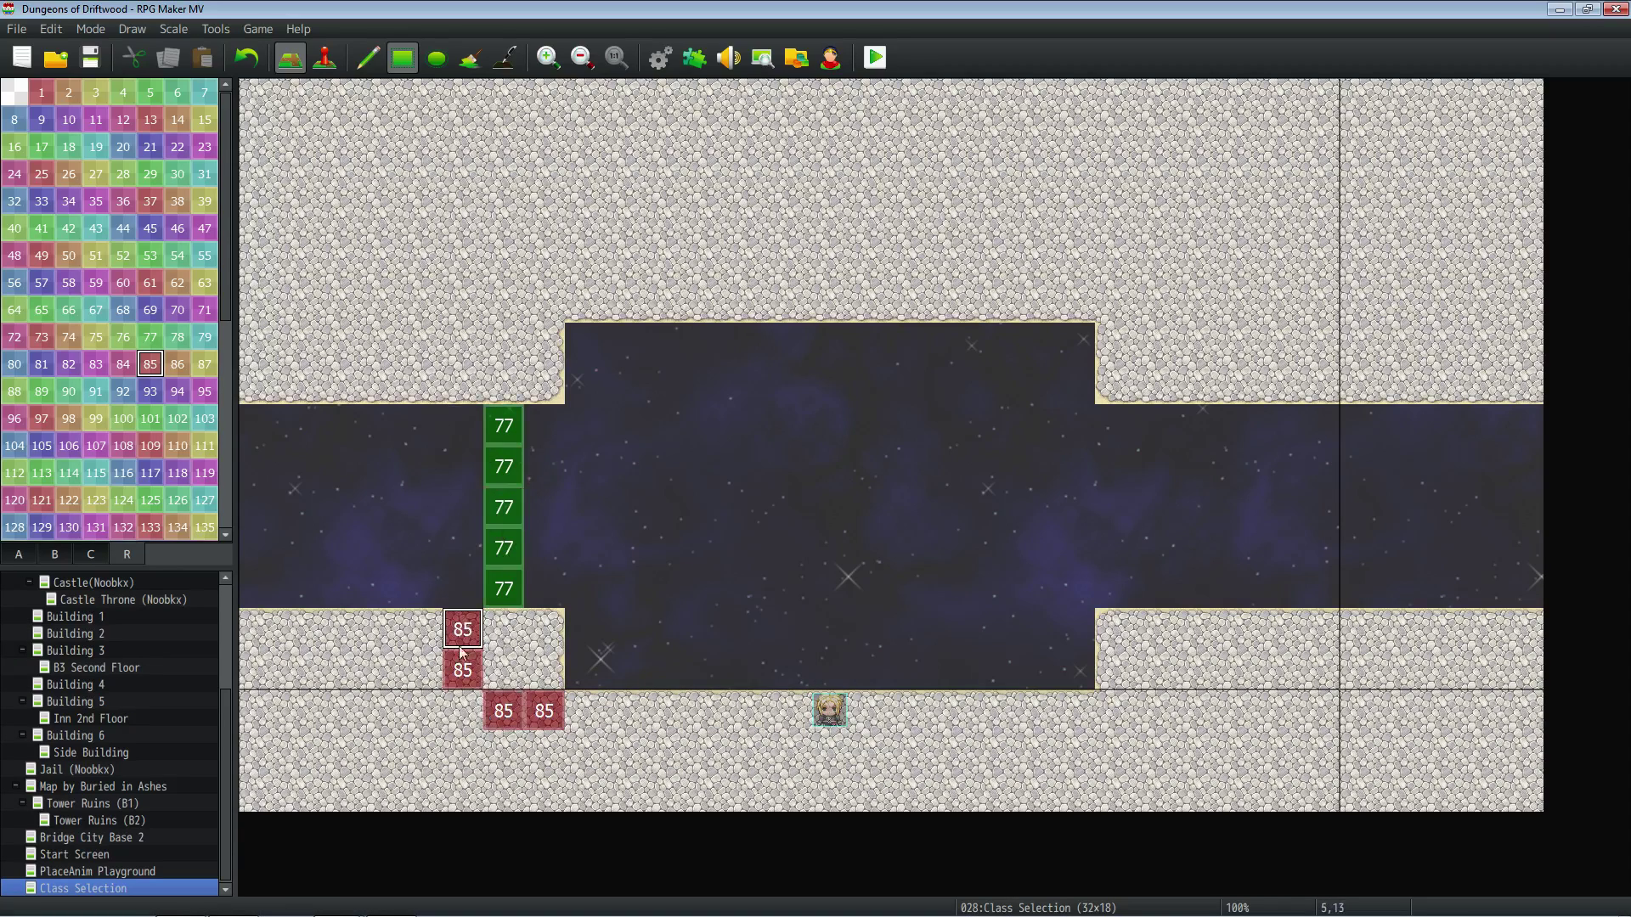
- Erase the misplaced region 85 tile, mark floor cell 5,15 as region 85, then playtest
right_click(504, 671)
left_click(475, 680)
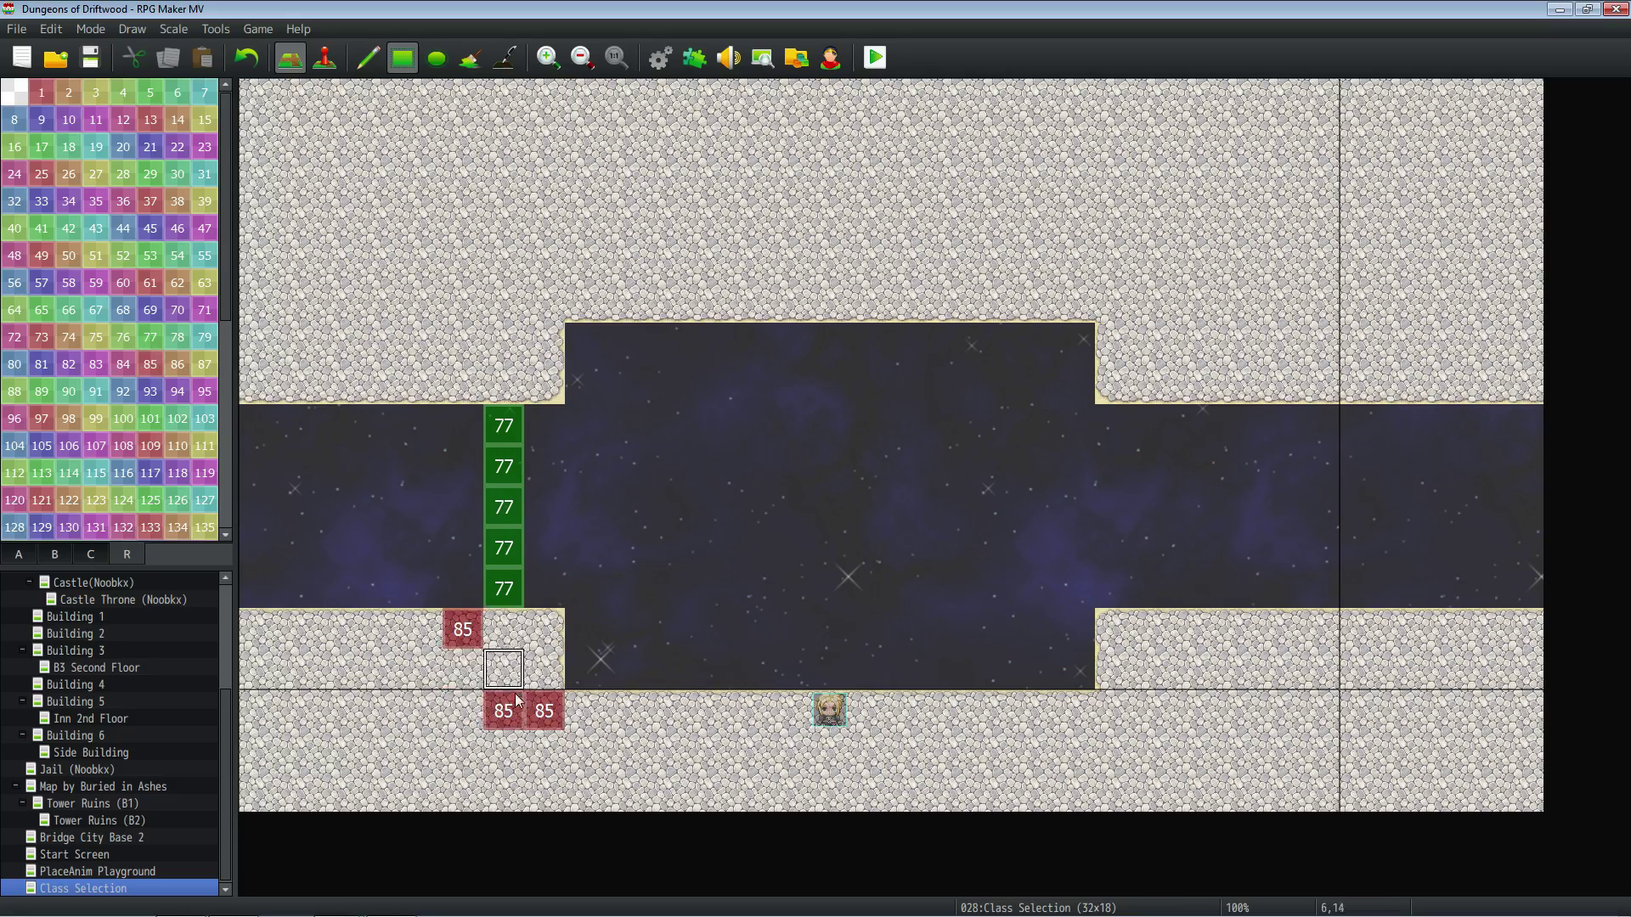
left_click(474, 720)
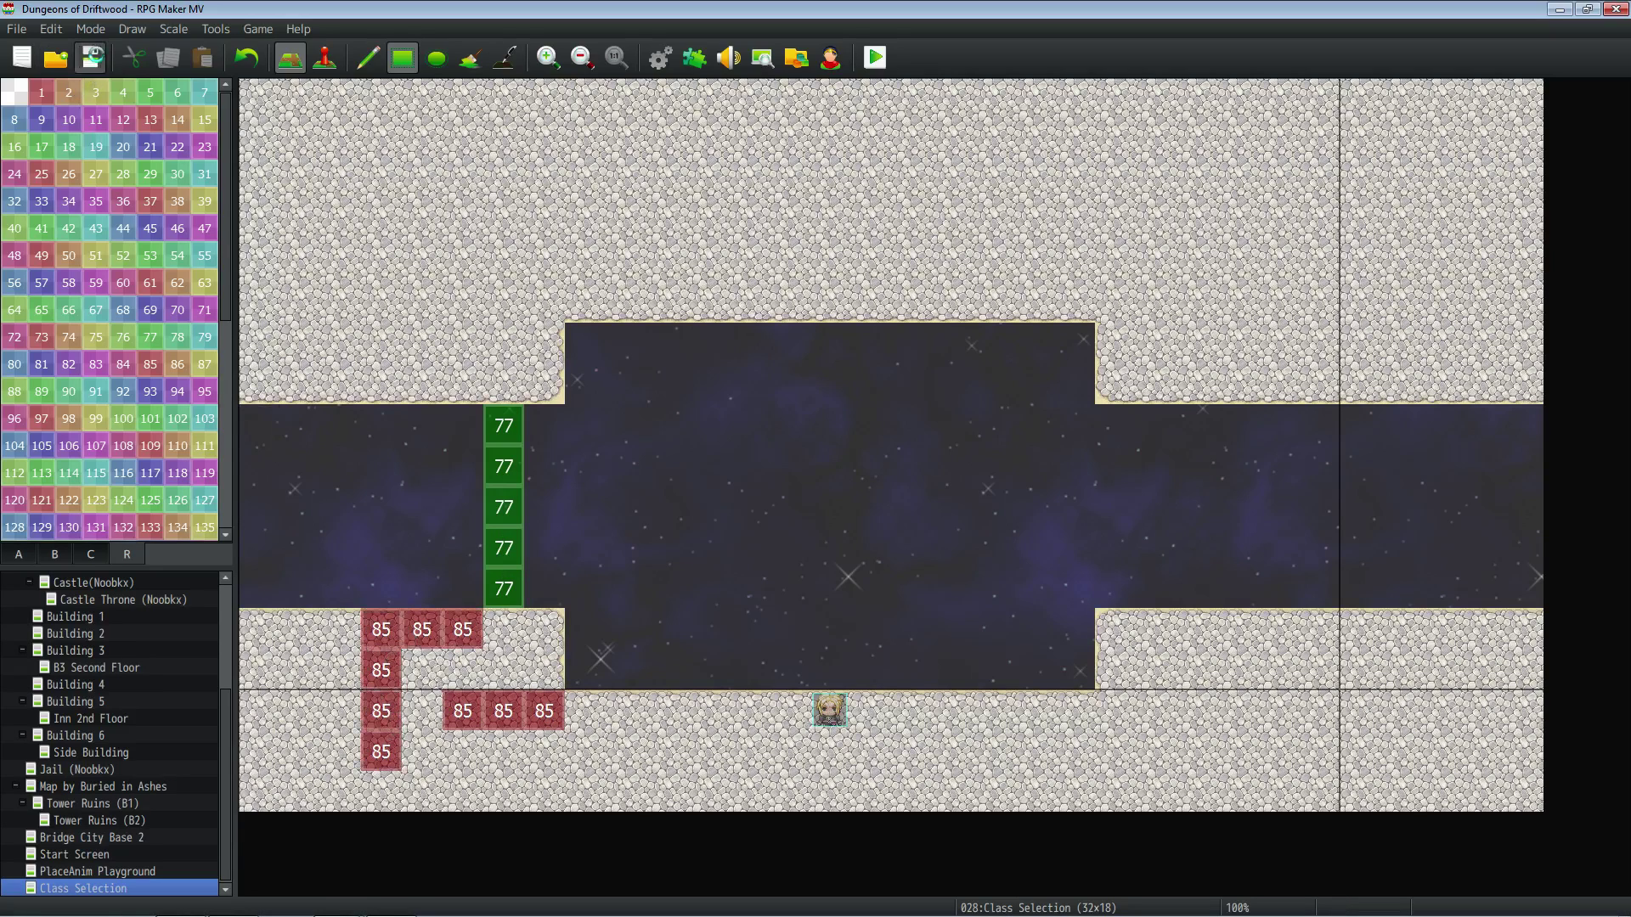
left_click(875, 57)
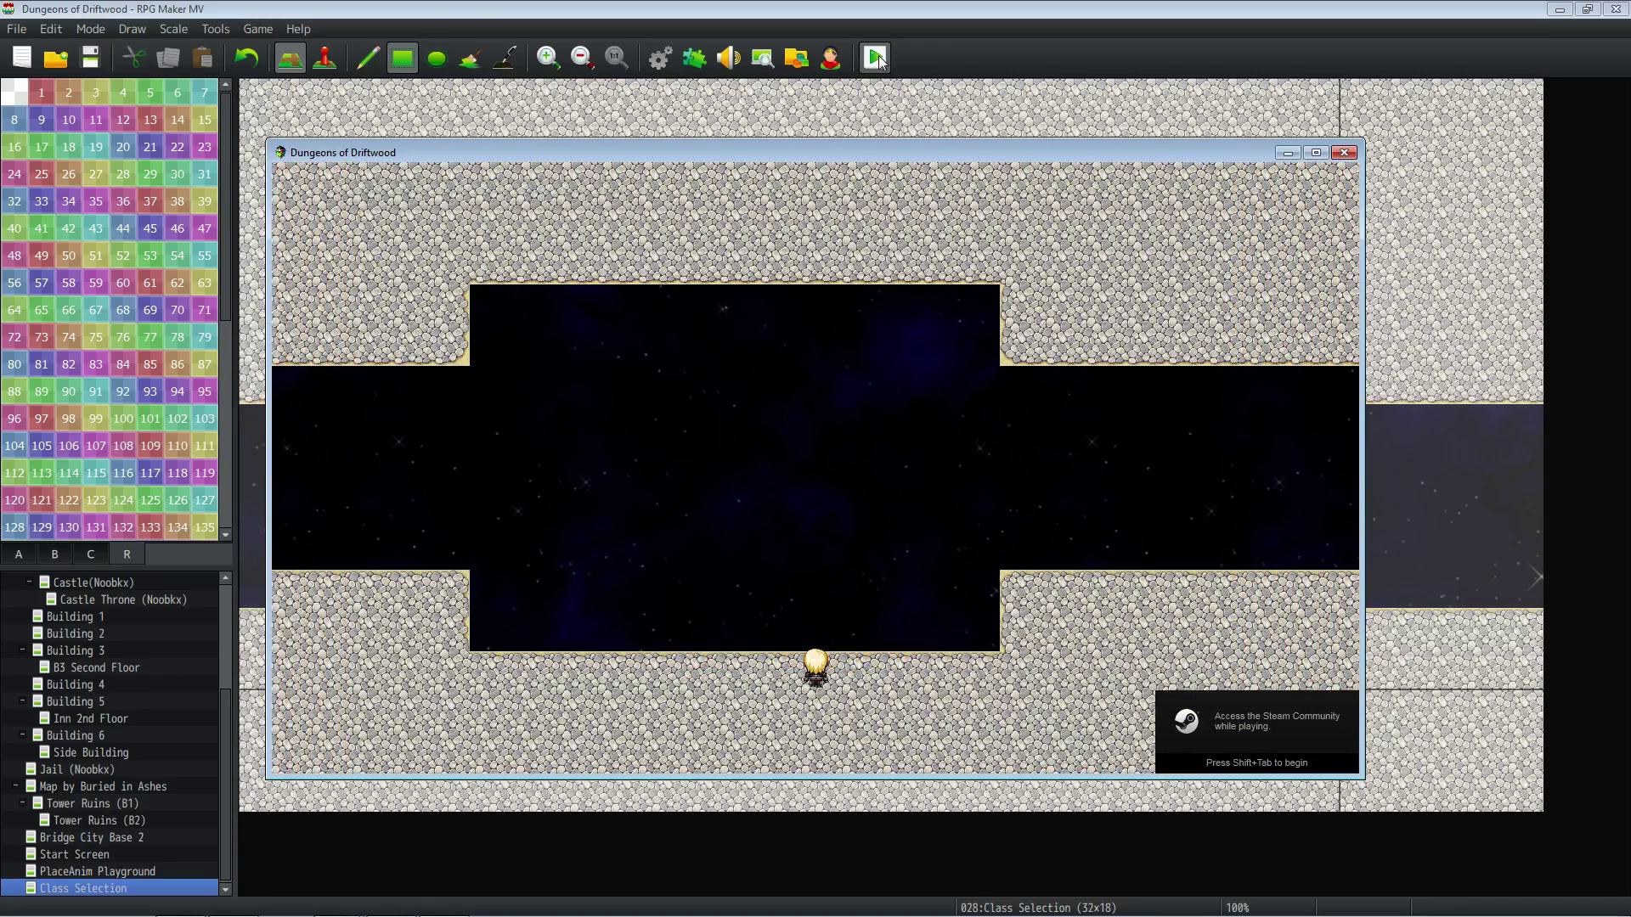
- Walk the hero around the floor beside the void, testing which tiles block movement
key("Up")
key("Left")
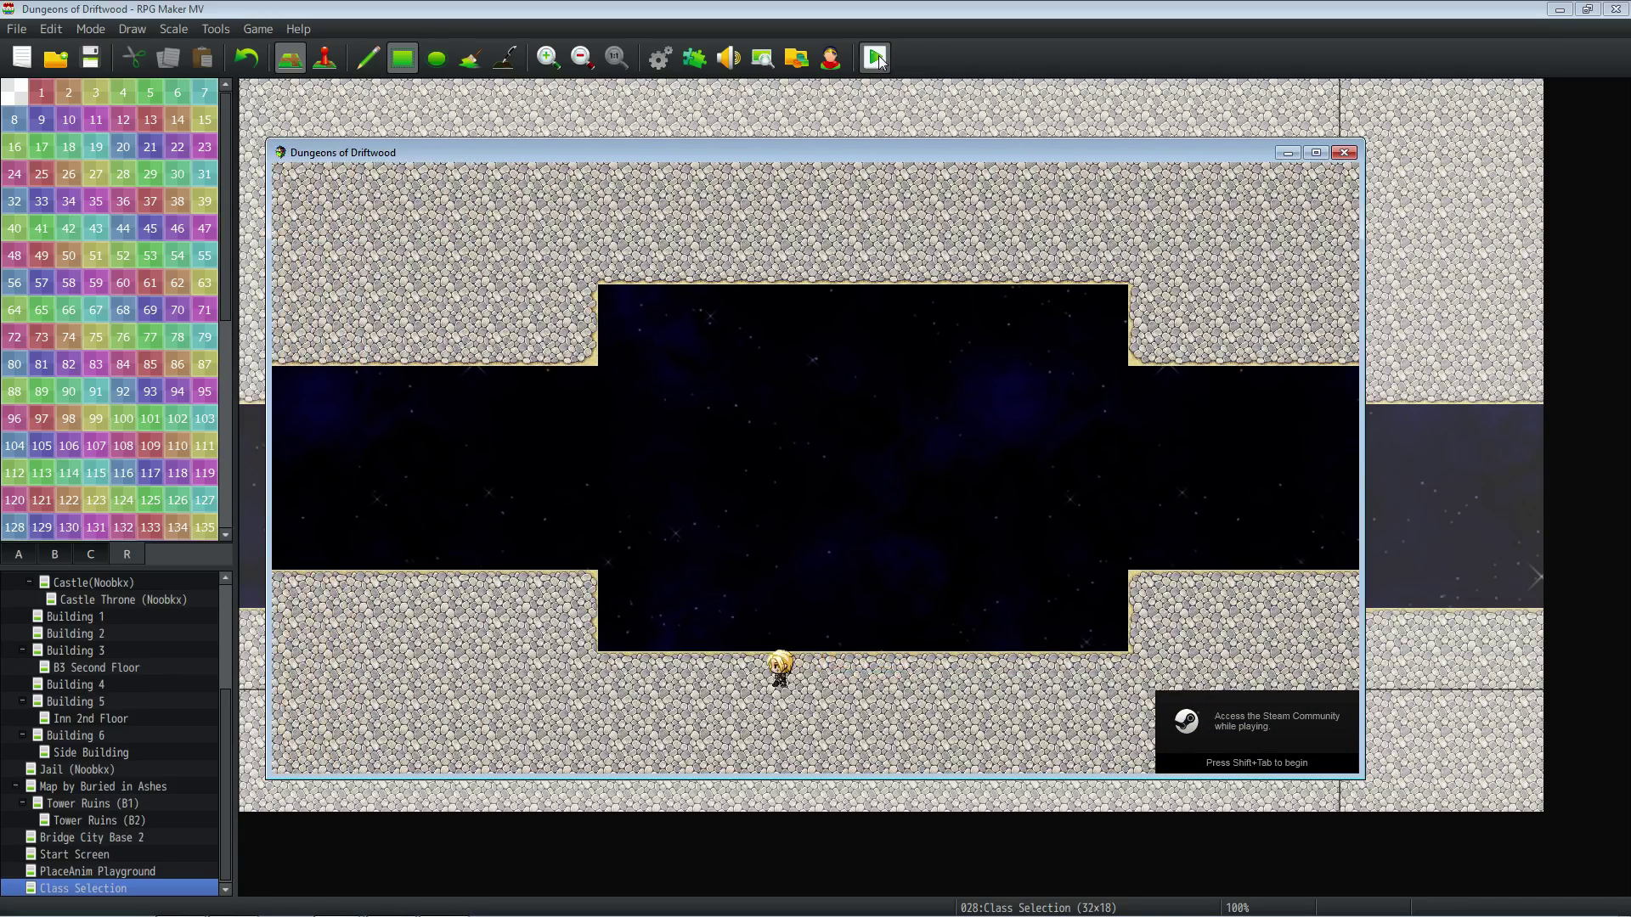
key("Right")
key("Left")
key("Down")
key("Left")
key("Right")
key("Up")
key("Up")
key("Down")
key("Left")
key("Left")
key("Right")
key("Right")
key("Up")
key("Right")
key("Left")
key("Right")
key("Left")
key("Right")
key("Left")
key("Down")
key("Left")
key("Left")
key("Left")
key("Right")
key("Right")
key("Left")
key("Left")
key("Left")
key("Up")
key("Up")
key("Right")
- Walk the hero up and down across the starry void, then close the playtest
key("Up")
key("Left")
key("Up")
key("Down")
key("Up")
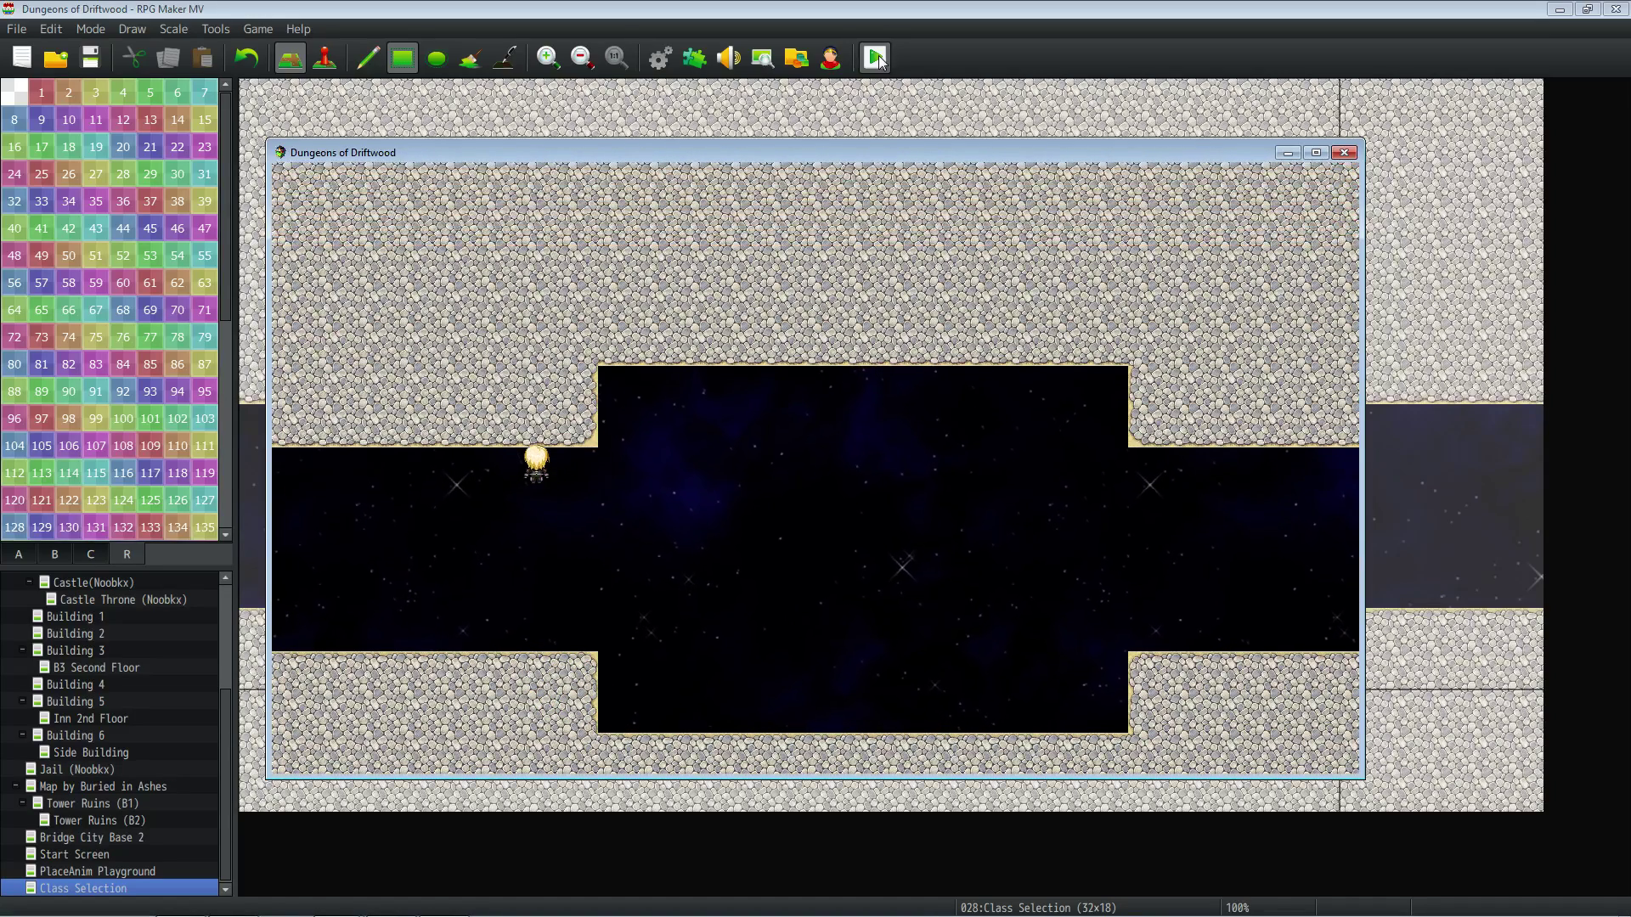
key("Down")
key("Up")
key("Down")
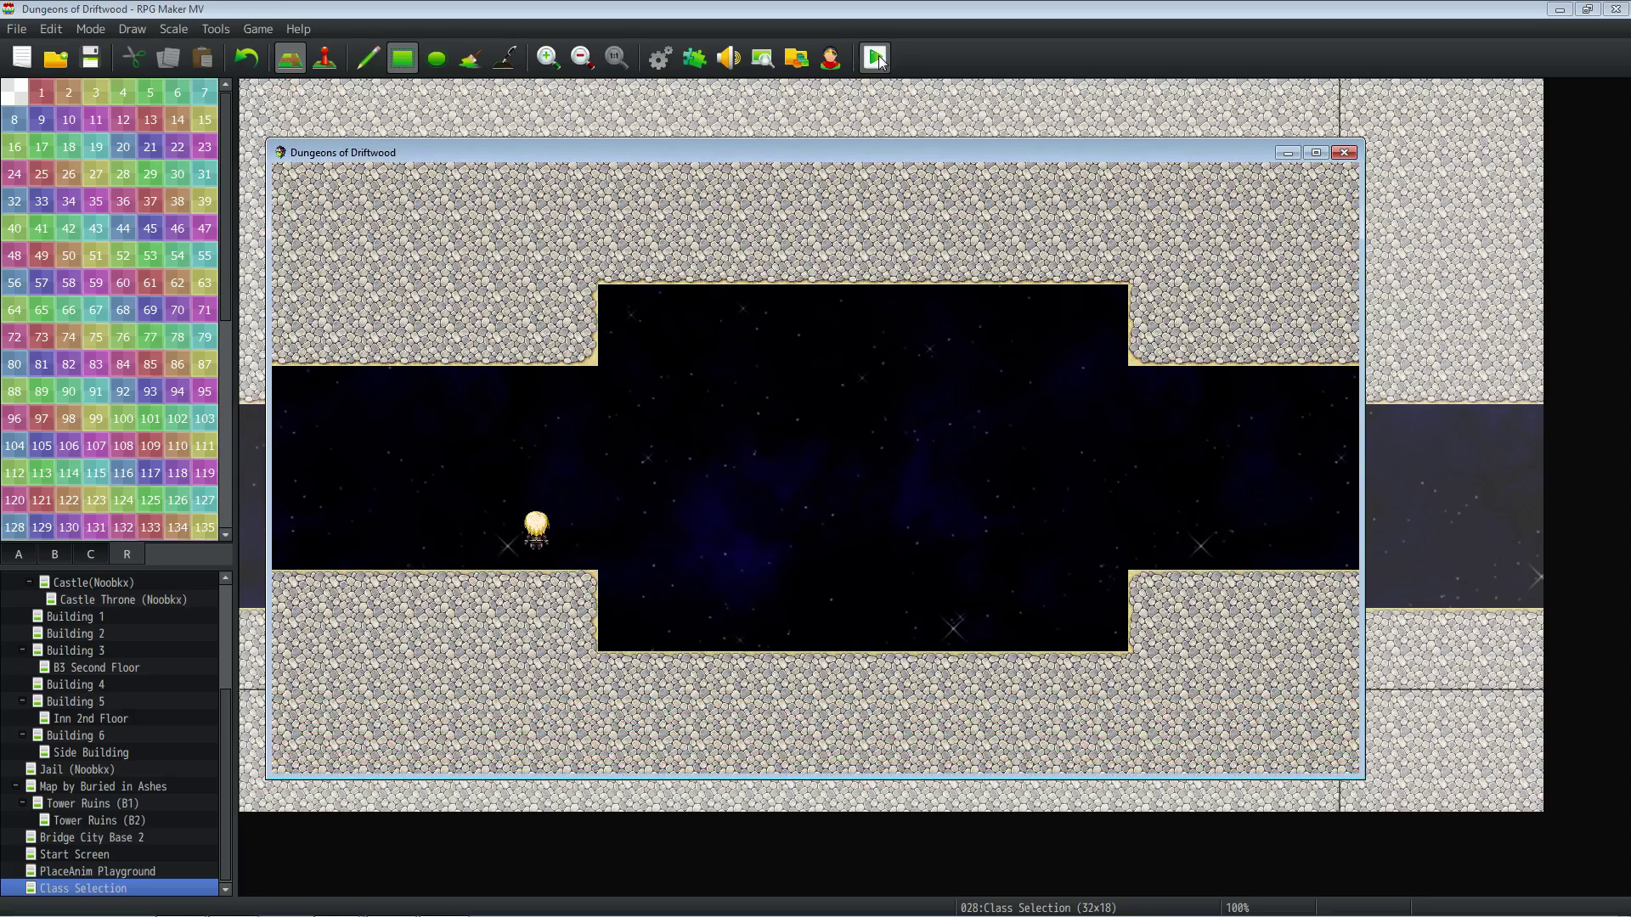
key("Up")
key("Down")
key("Up")
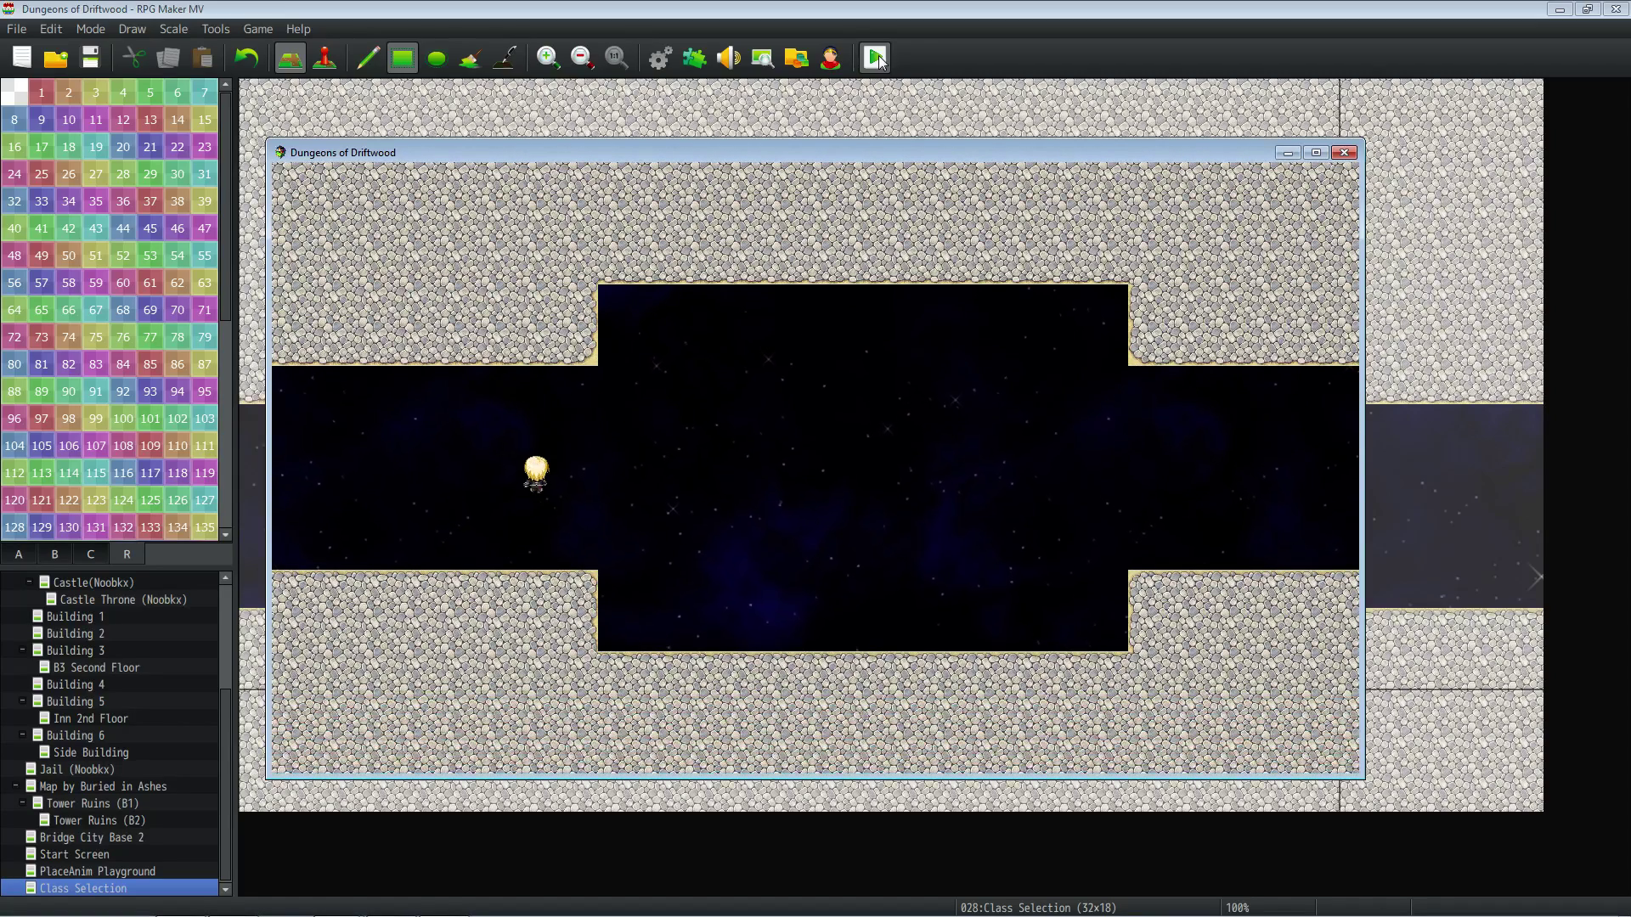
left_click(1344, 152)
- Add region 77 tiles above and below the column and start another playtest
left_click(500, 401)
left_click(501, 618)
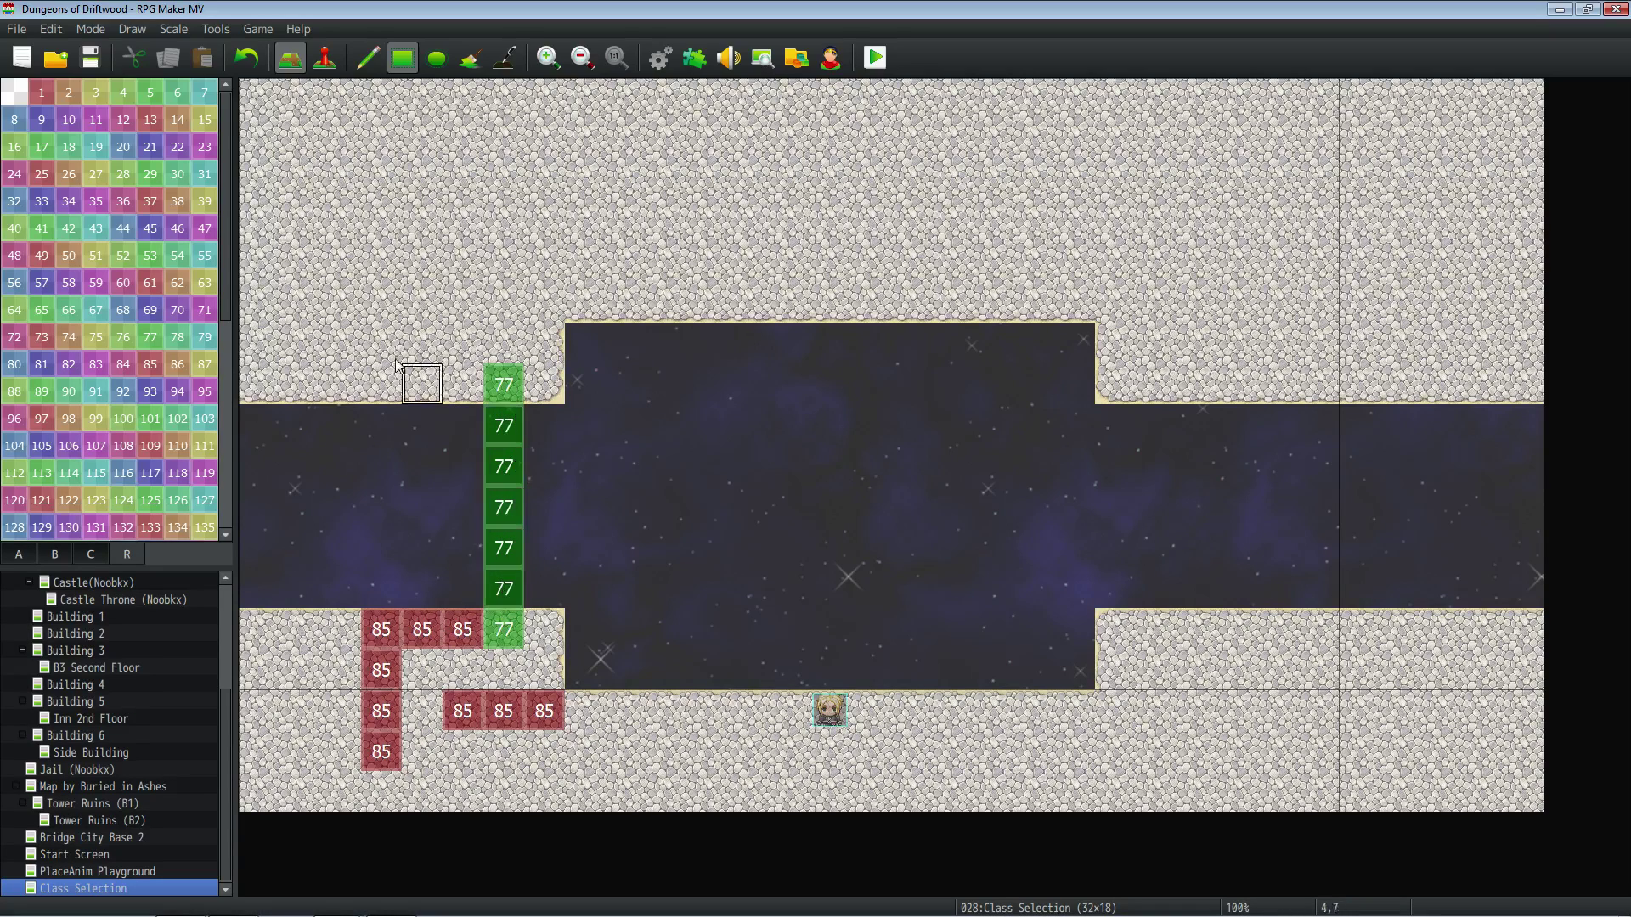
left_click(876, 58)
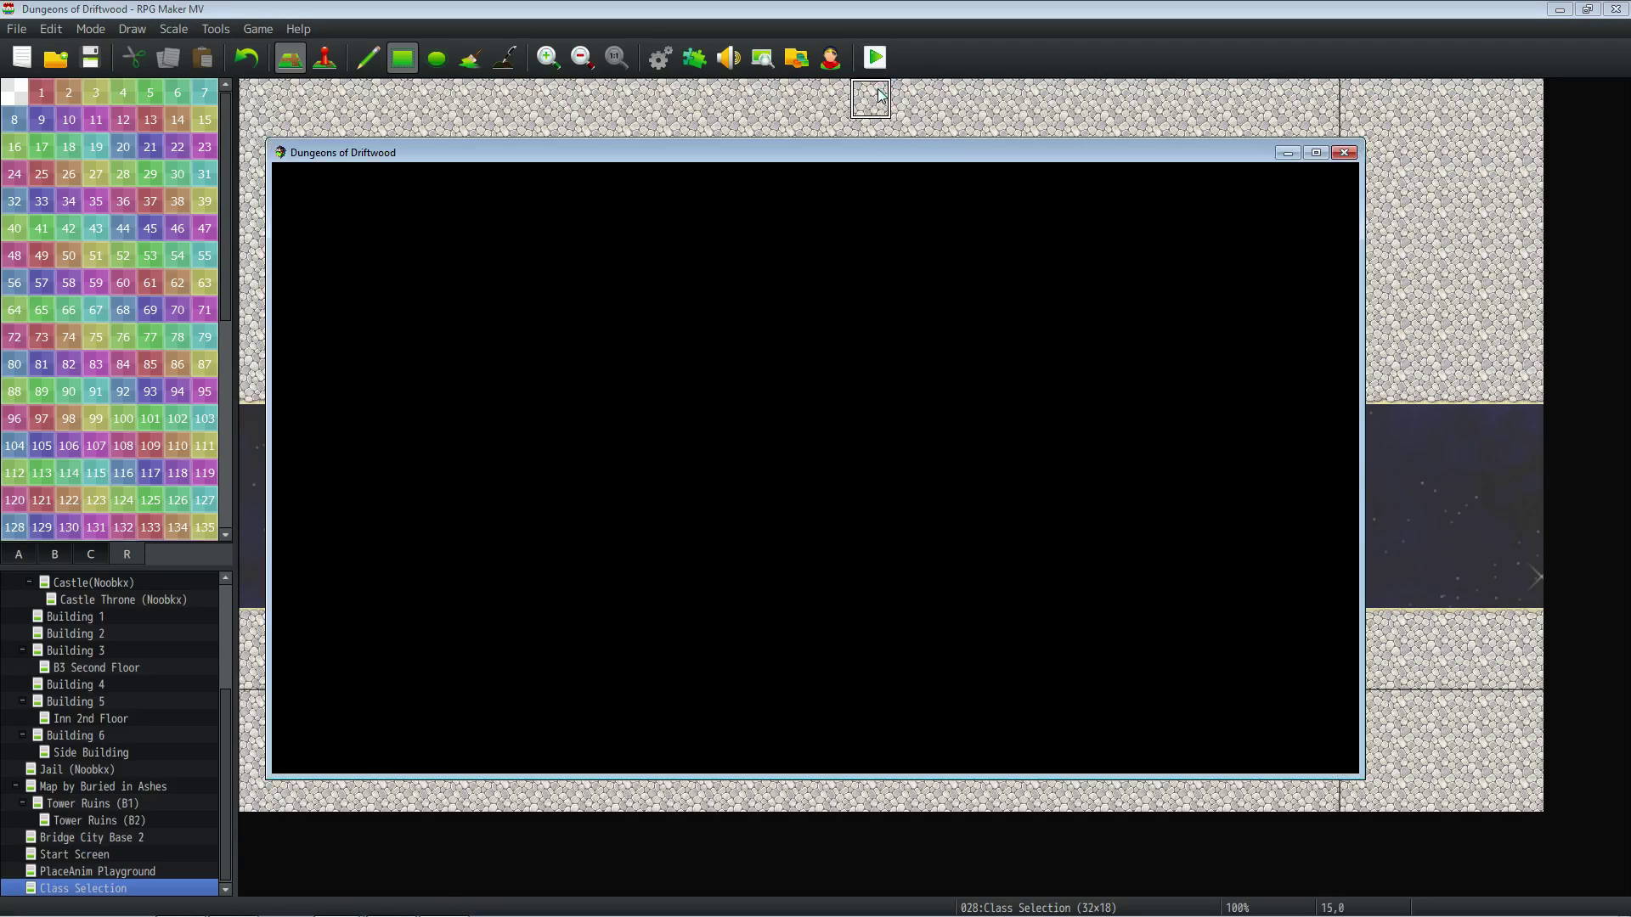
- Walk the character around the cobblestone floor below the void to test blocked tiles
key("Left")
key("Left")
key("Left")
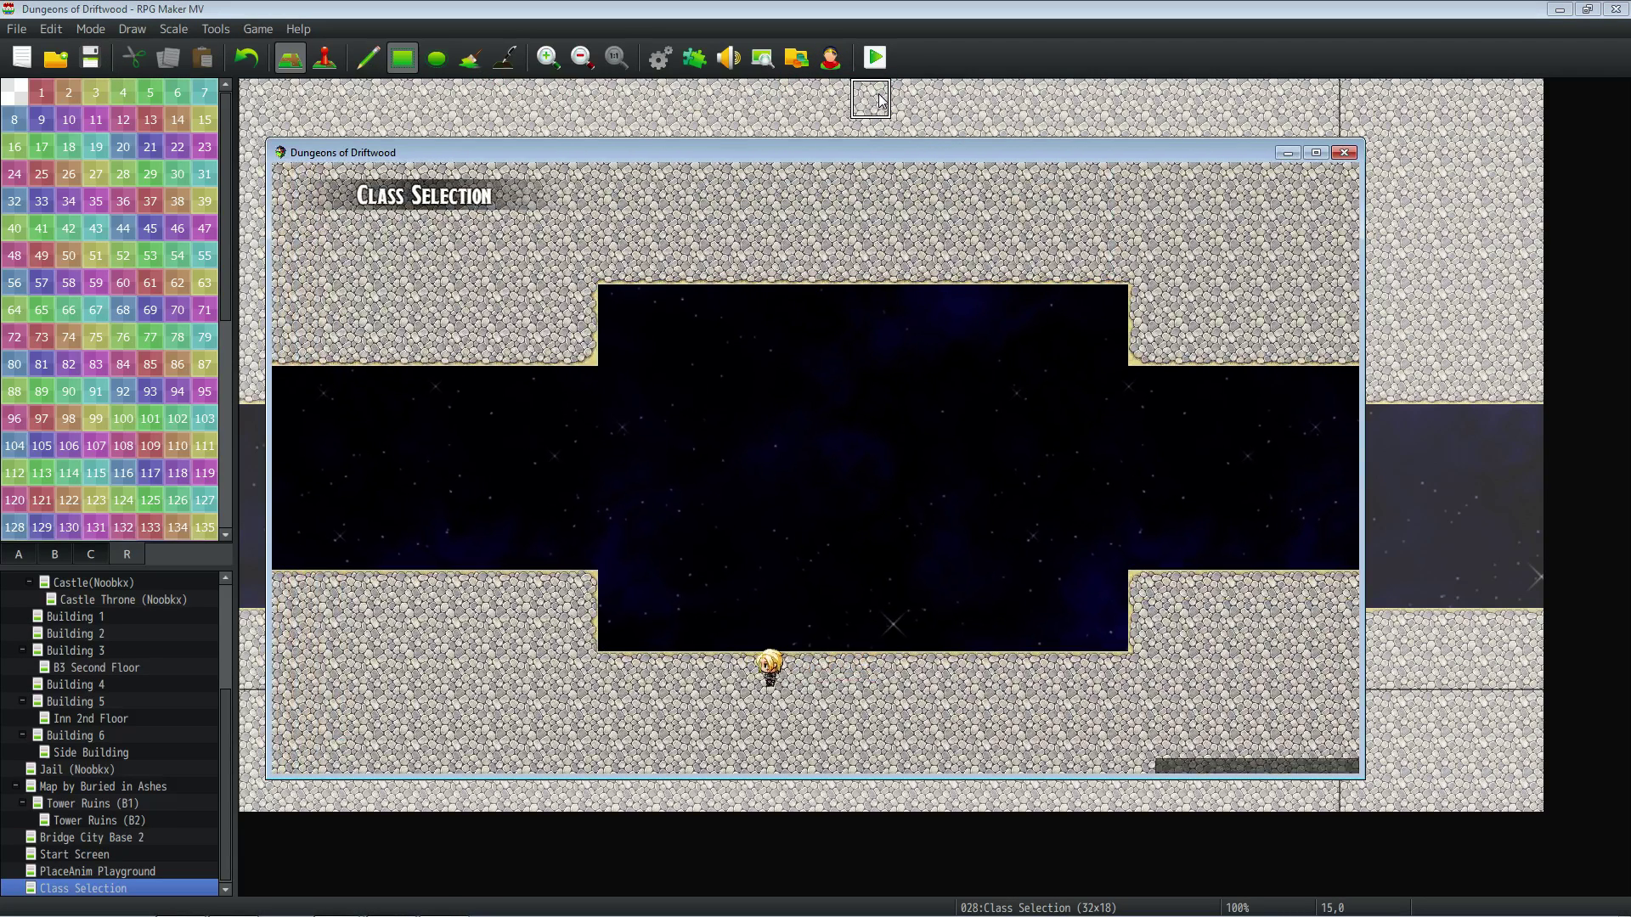
key("Right")
key("Left")
key("Down")
key("Left")
key("Left")
key("Left")
key("Left")
key("Left")
key("Up")
key("Up")
key("Up")
key("Up")
key("Right")
key("Right")
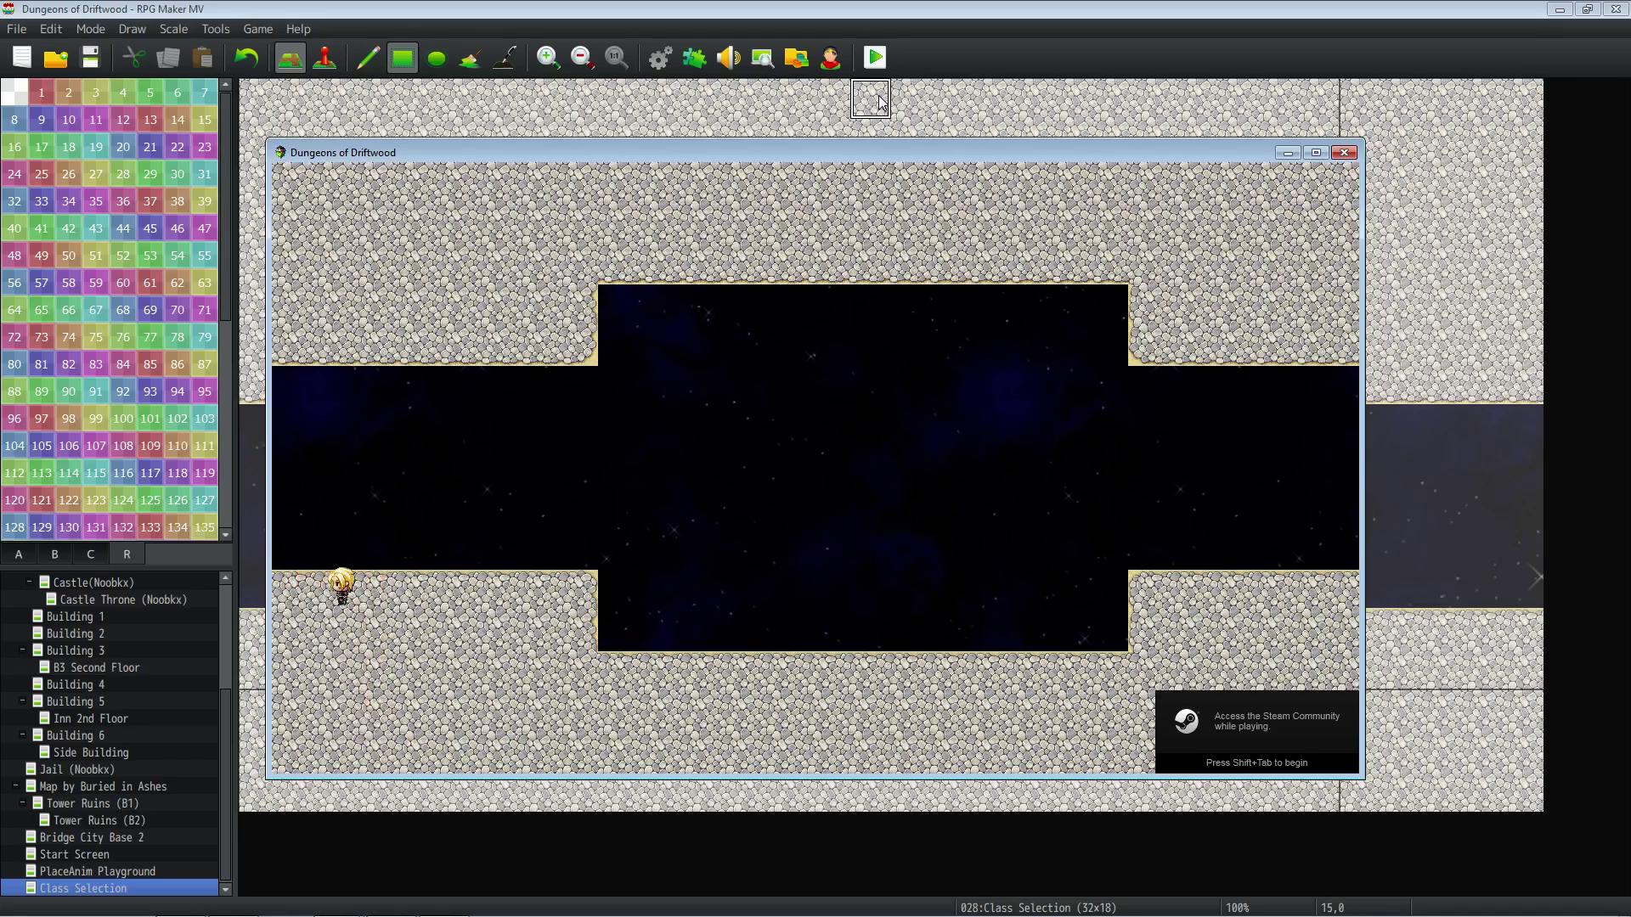
key("Down")
key("Down")
key("Left")
key("Left")
key("Right")
key("Right")
key("Up")
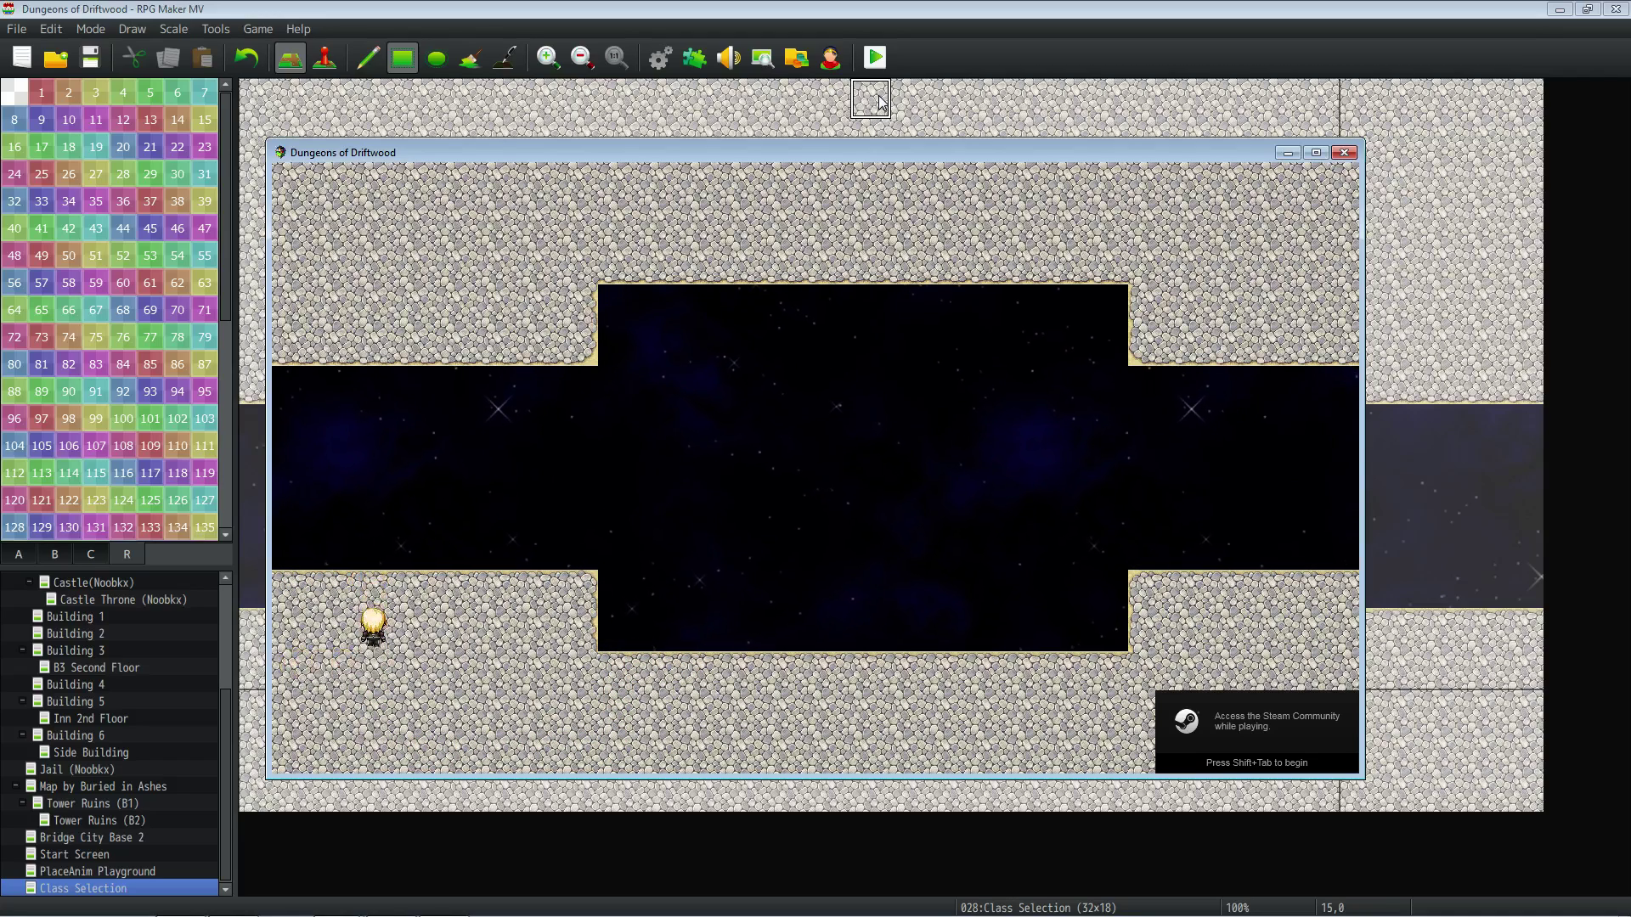
key("Left")
key("Down")
key("Right")
key("Up")
key("Up")
key("Down")
- Walk the character up into the starfield and back down onto the floor
key("Down")
key("Down")
key("Right")
key("Right")
key("Up")
key("Up")
key("Up")
key("Right")
key("Left")
key("Up")
key("Up")
key("Up")
key("Up")
key("Up")
key("Right")
key("Right")
key("Right")
key("Left")
key("Left")
key("Down")
key("Down")
key("Down")
key("Down")
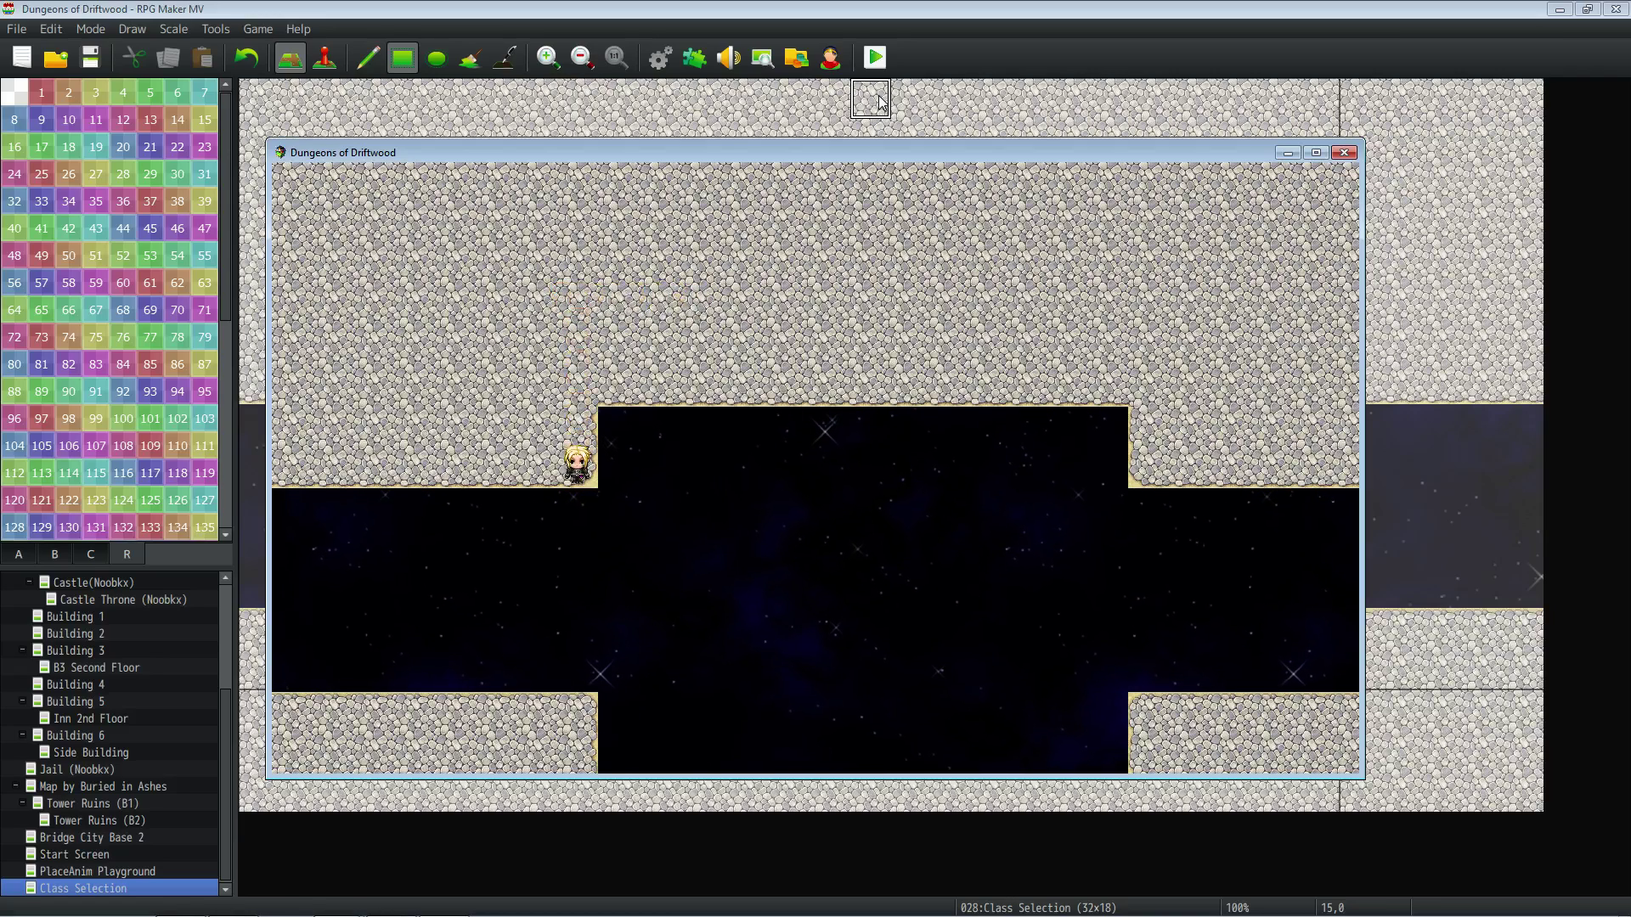
key("Left")
key("Down")
key("Down")
key("Down")
key("Down")
key("Down")
key("Left")
key("Left")
key("Down")
key("Down")
key("Down")
key("Right")
key("Right")
key("Right")
key("Right")
key("Right")
key("Right")
key("Right")
key("Right")
key("Right")
key("Right")
key("Up")
key("Up")
key("Left")
key("Left")
key("Left")
key("Left")
key("Left")
key("Left")
key("Down")
key("Down")
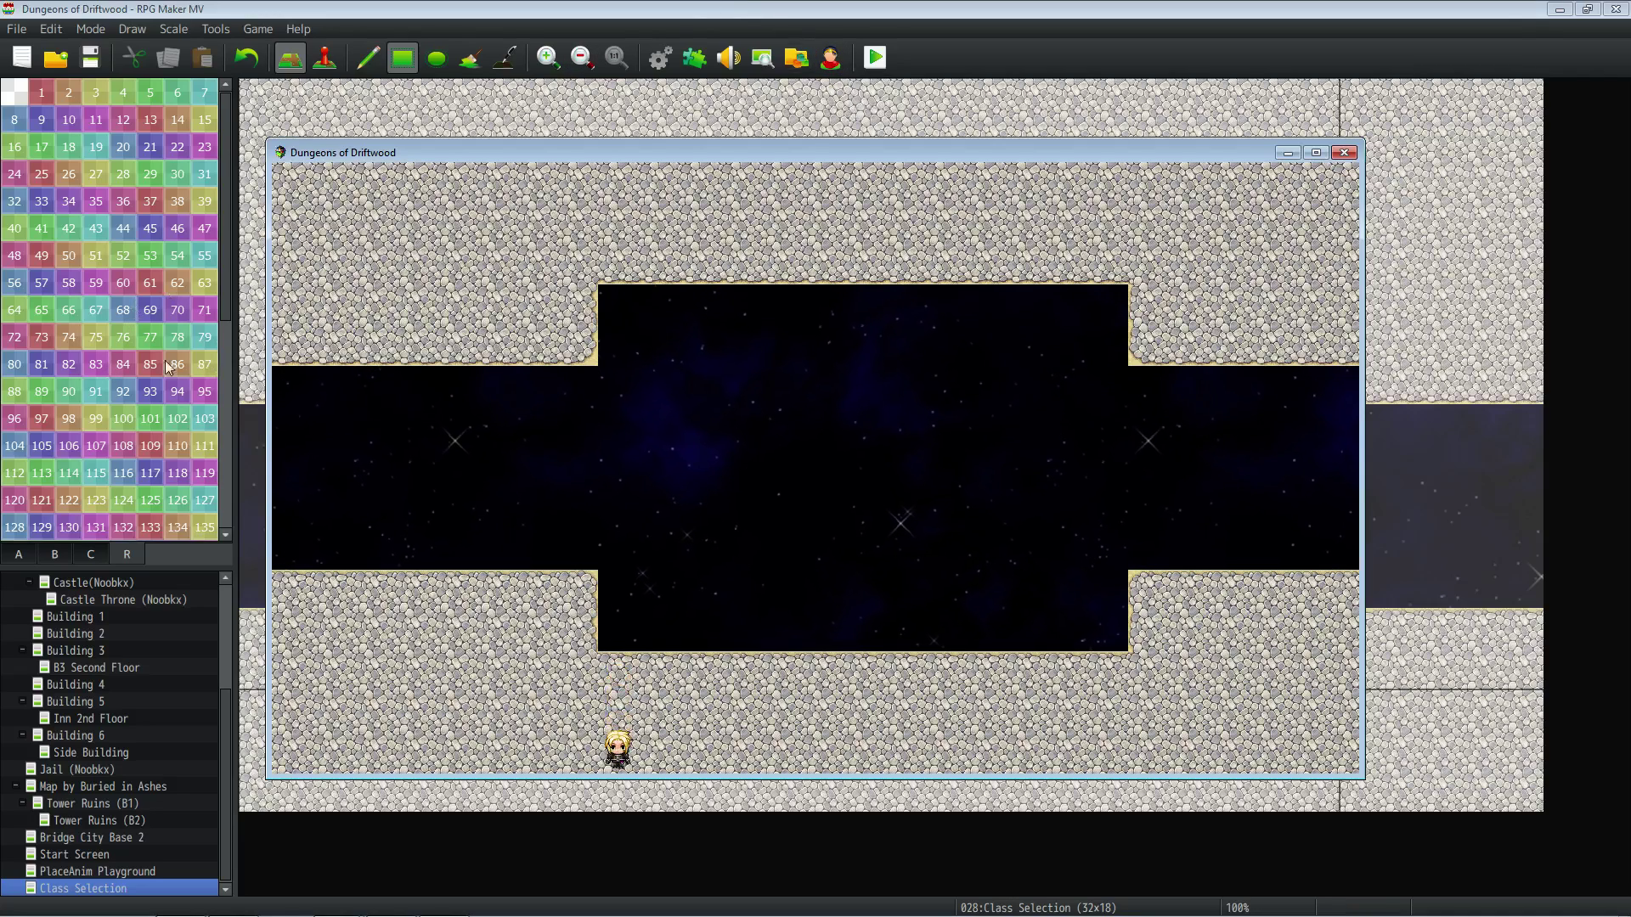